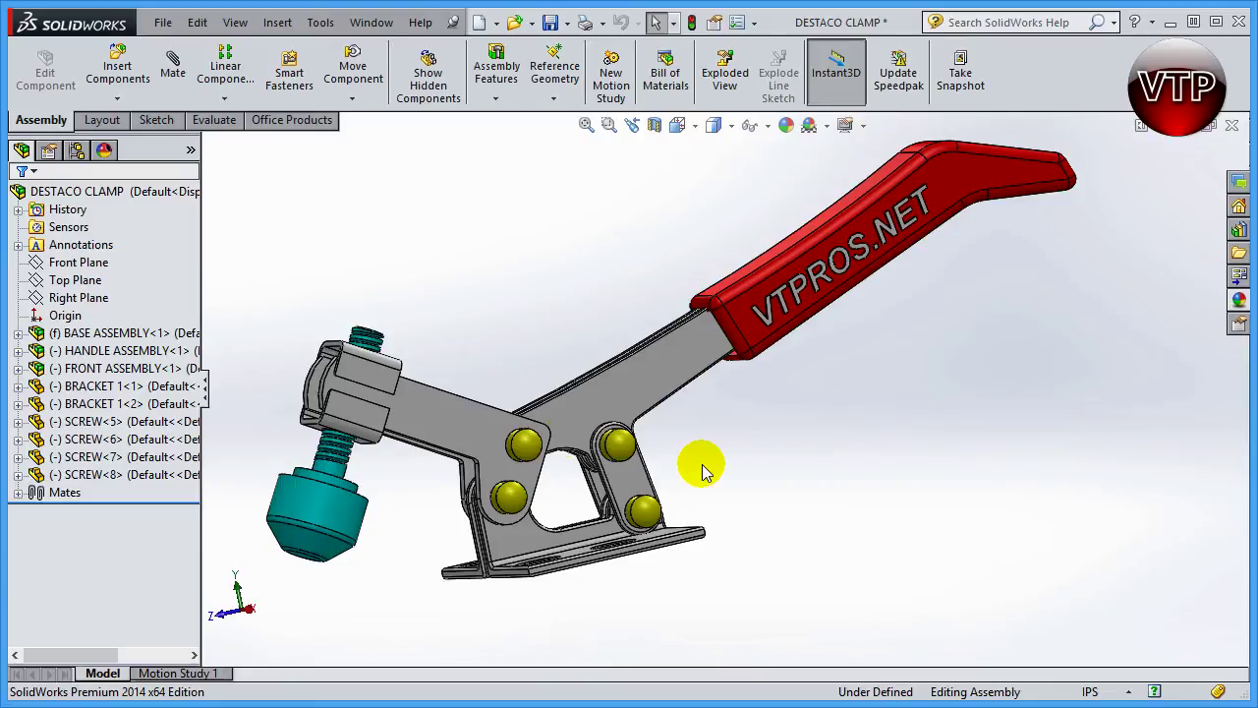
- Delete the two yellow screws that hold the front clamp arm
click(523, 444)
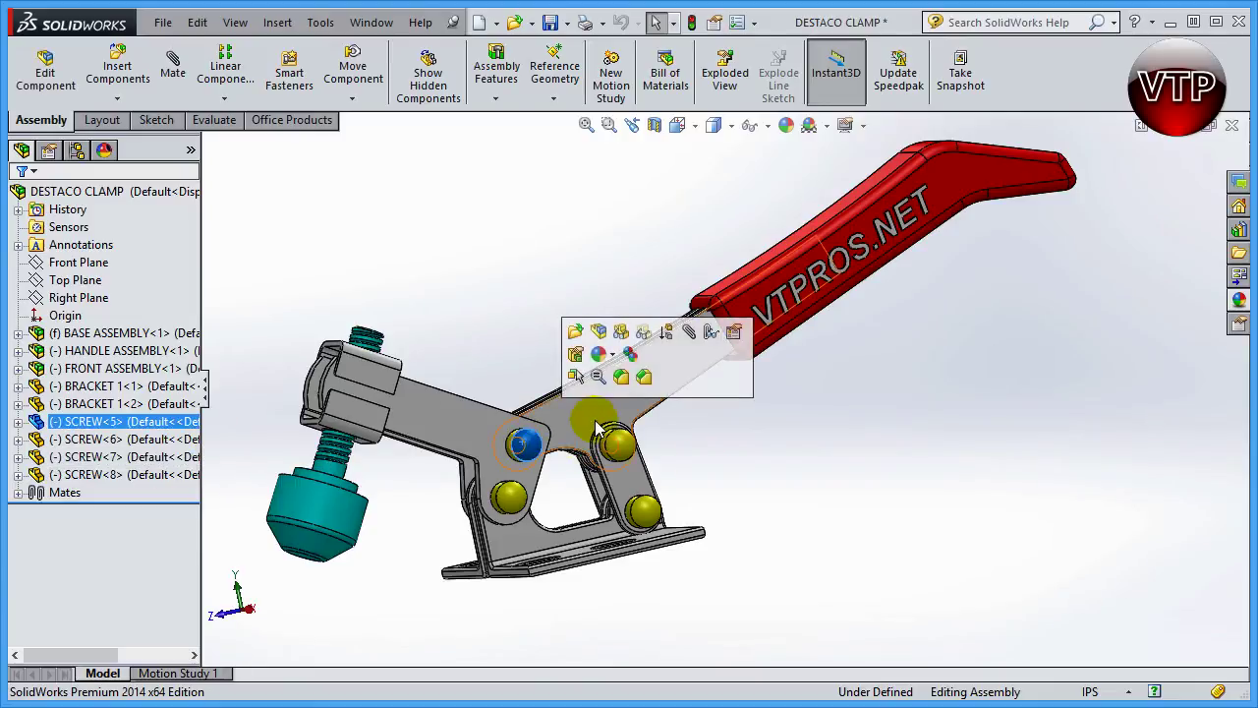
key(Delete)
key(Return)
click(511, 498)
key(Delete)
key(Return)
- Insert one orange SCREW 2 and one yellow SCREW component into the empty space beside the clamp, below the handle
drag(1175, 475, 727, 462)
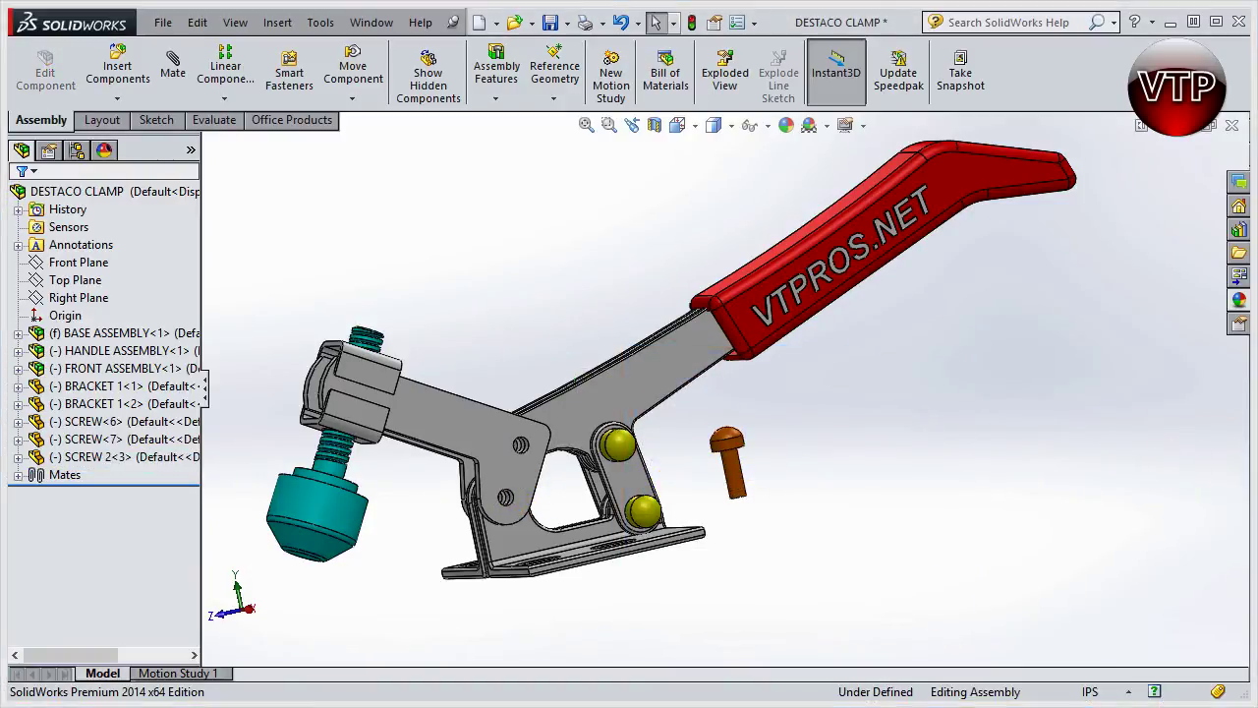
drag(1174, 462, 744, 466)
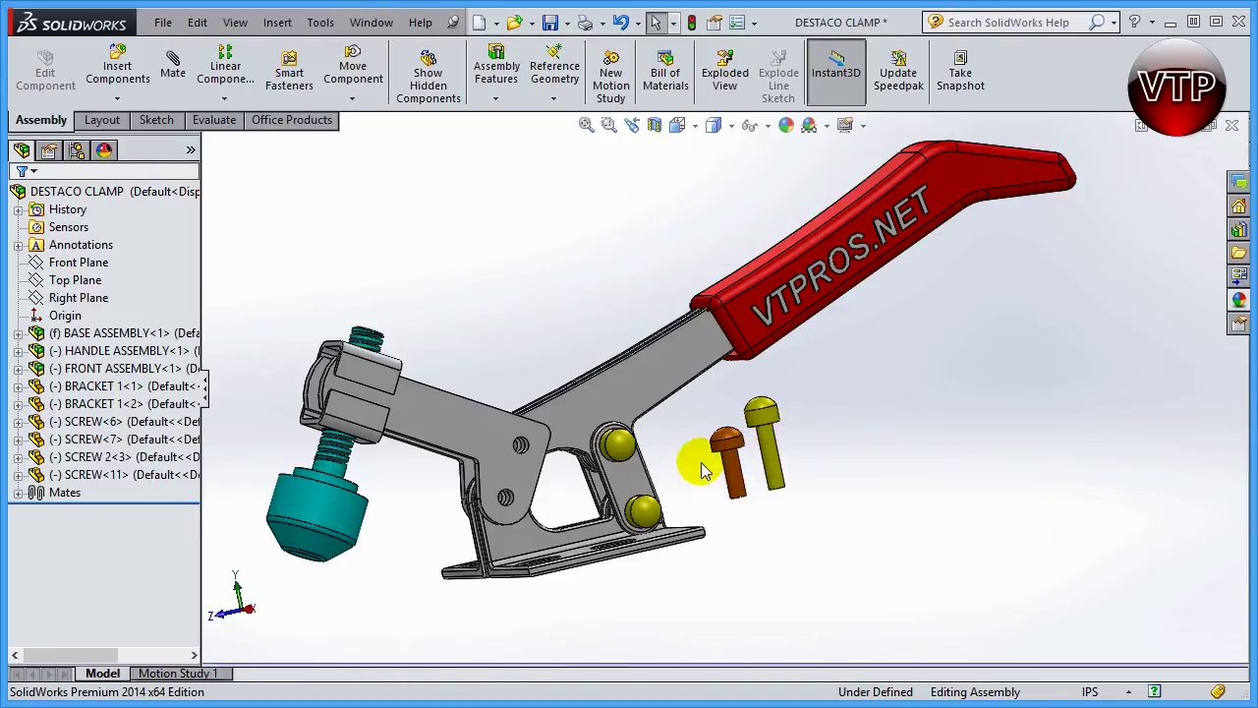
scroll(744, 443, down, 5)
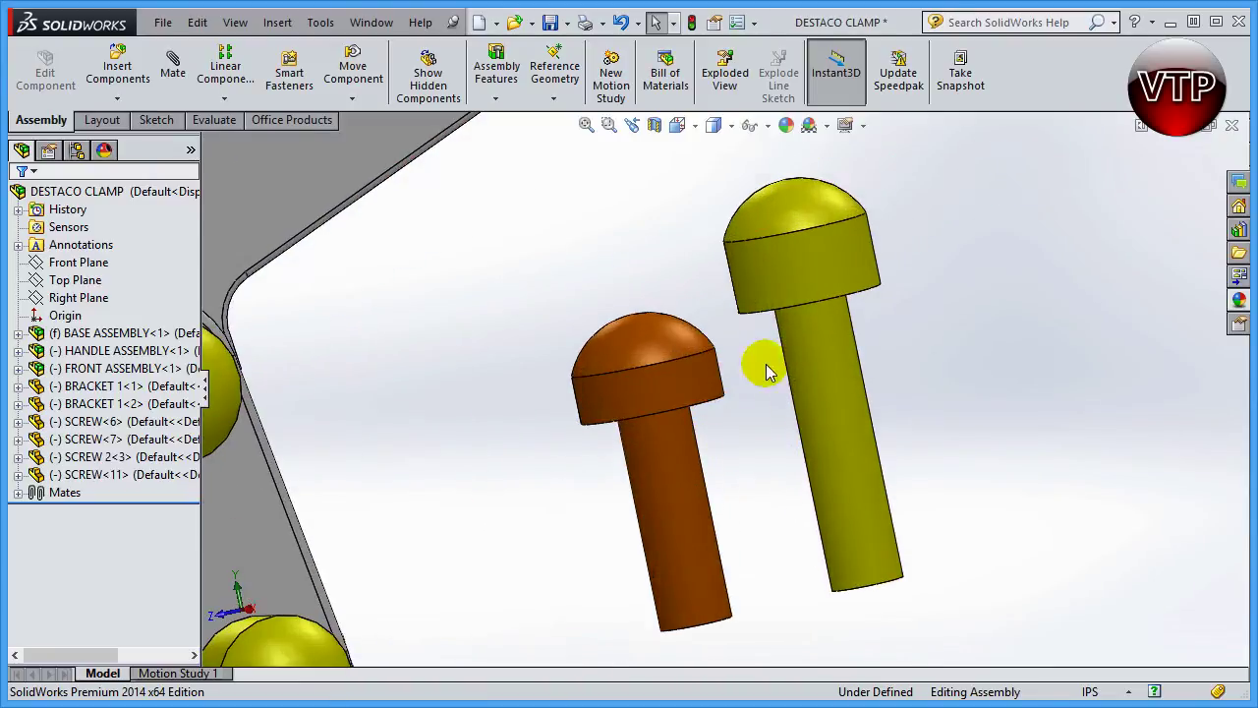
scroll(770, 567, up, 4)
- Add a coincident mate between the underside faces of the orange and yellow screw heads
middle_drag(770, 567, 781, 329)
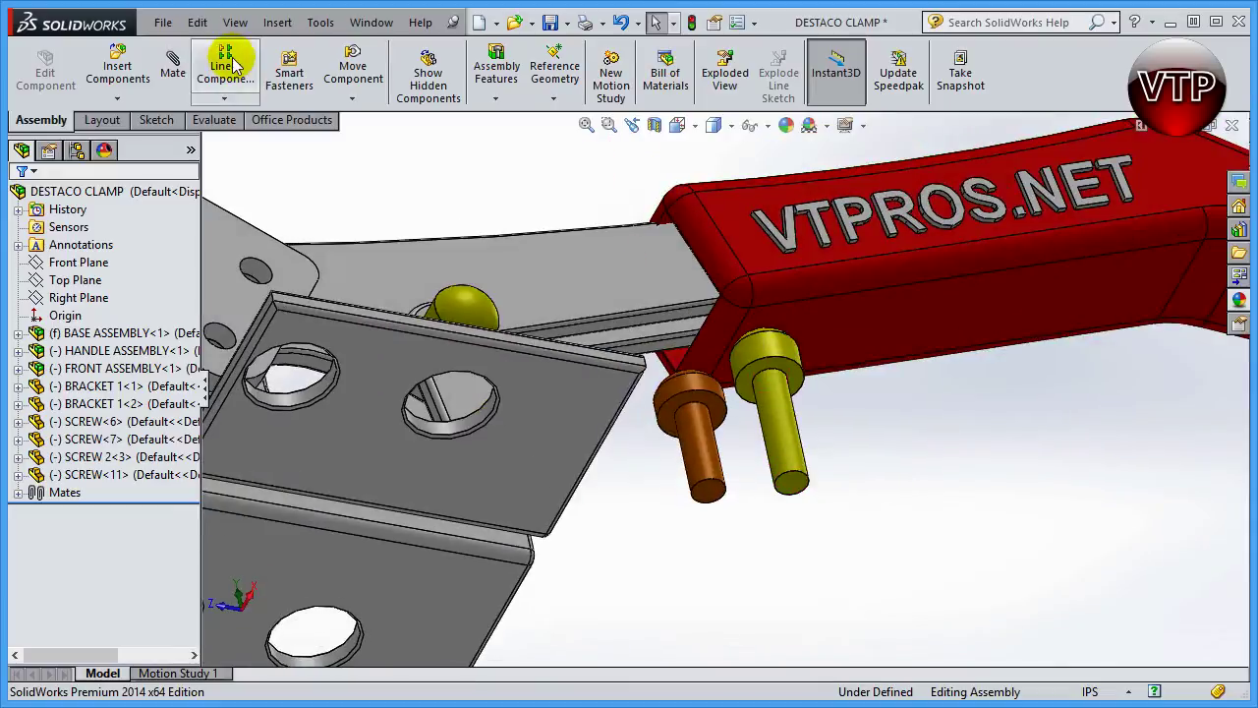
click(172, 70)
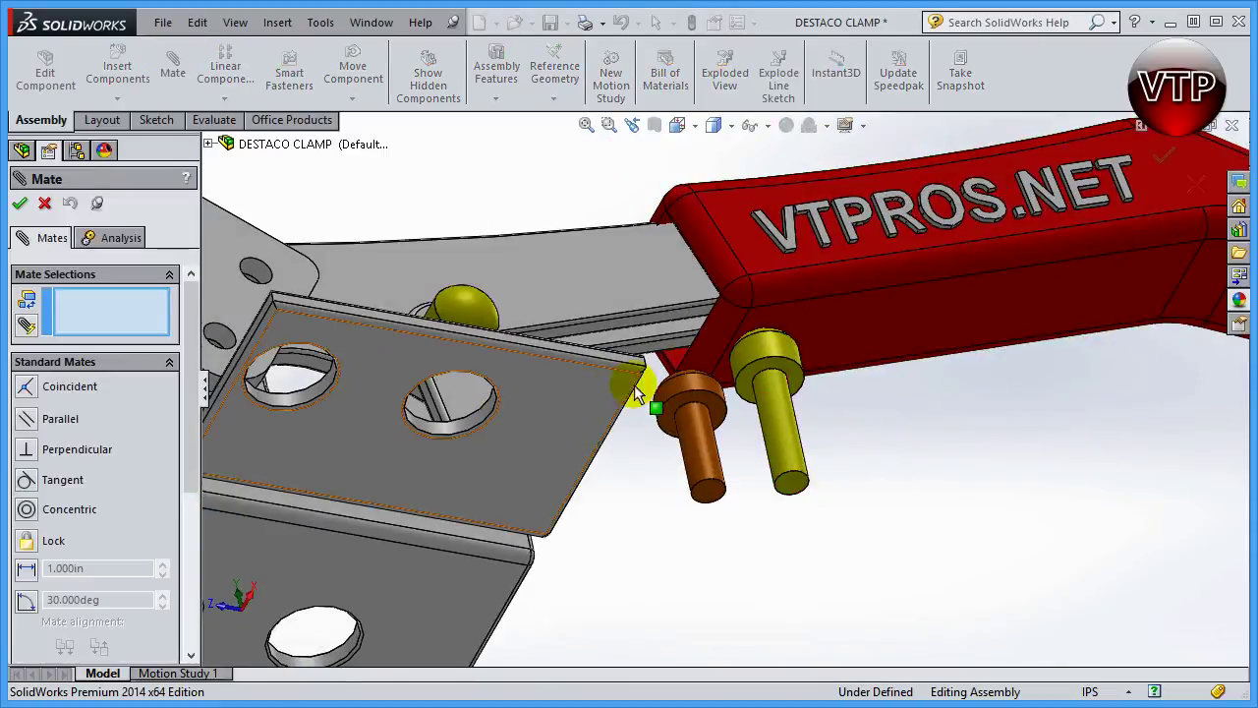
click(716, 414)
click(747, 394)
click(905, 480)
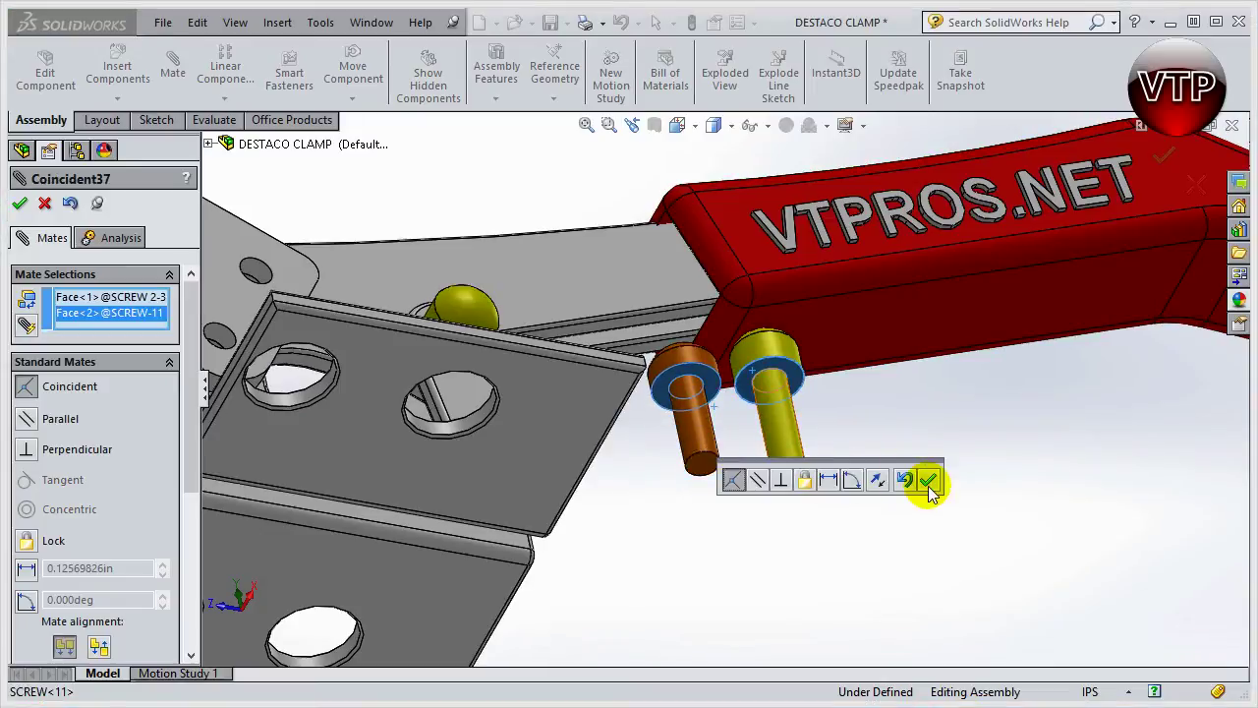
click(928, 480)
- Add a concentric mate between the orange screw's shank and the upper hole of the front arm bracket
middle_drag(865, 436, 806, 491)
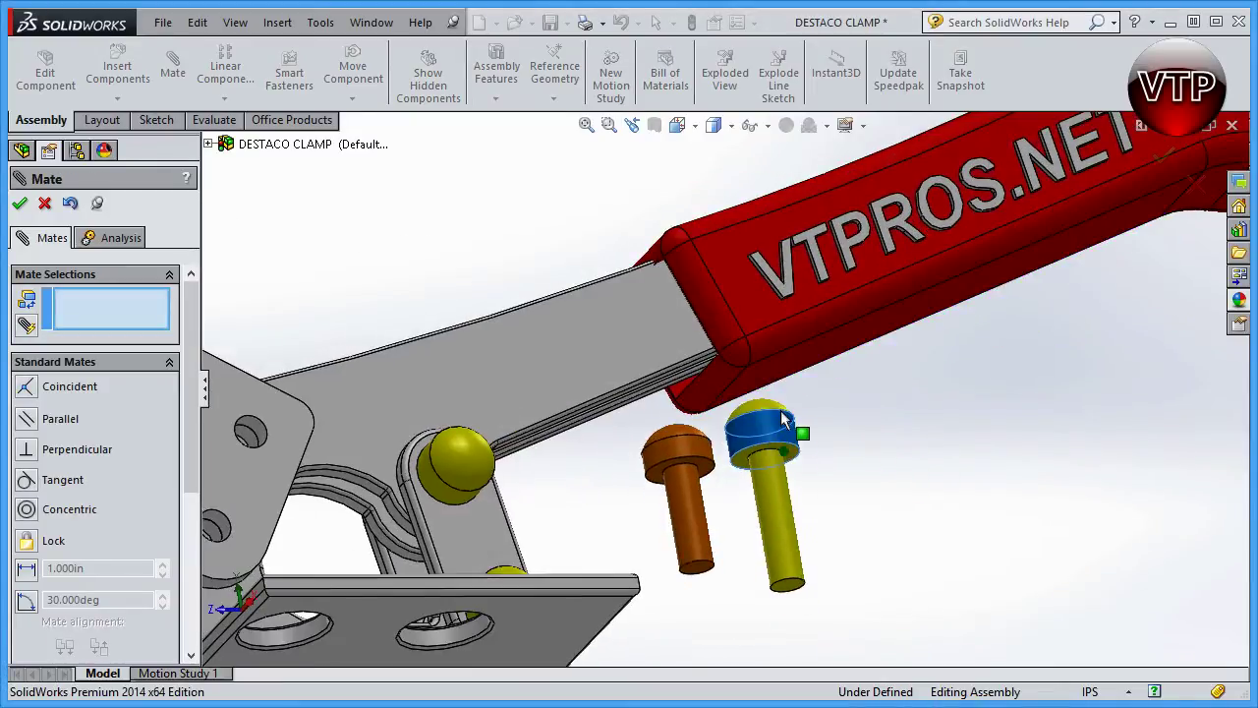
middle_click(829, 540)
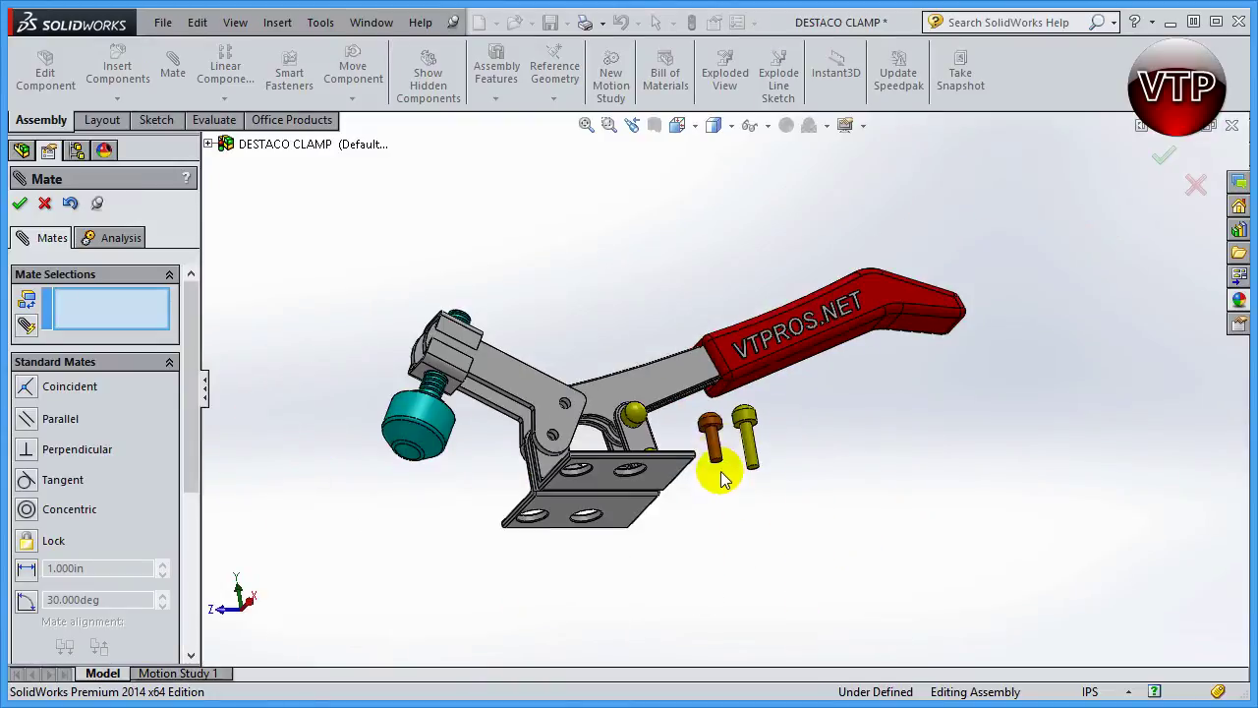
scroll(654, 458, down, 3)
click(821, 413)
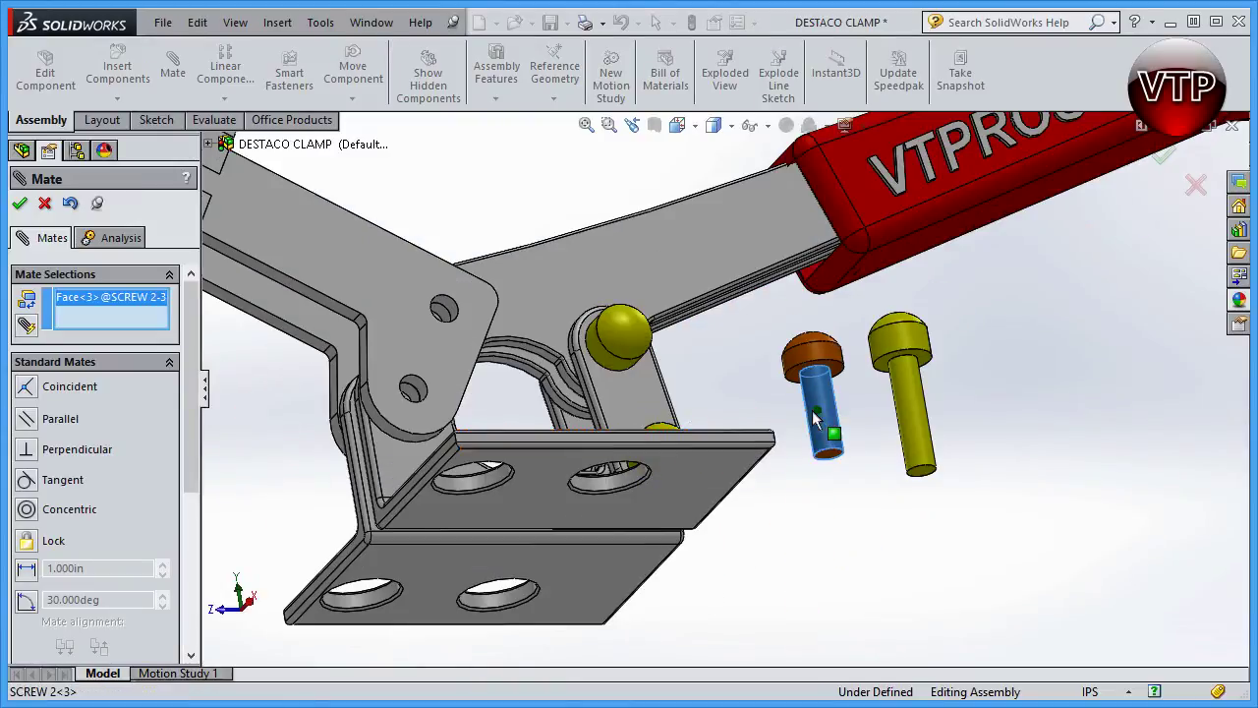
click(448, 307)
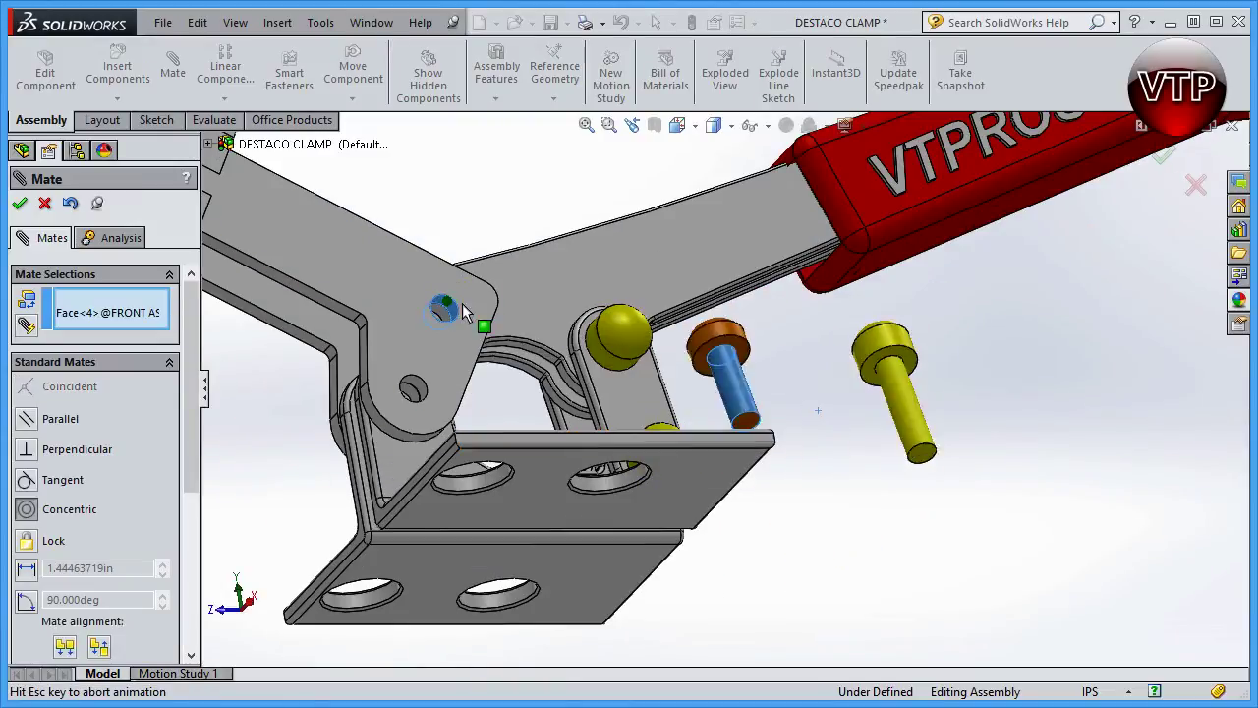
click(848, 307)
click(848, 306)
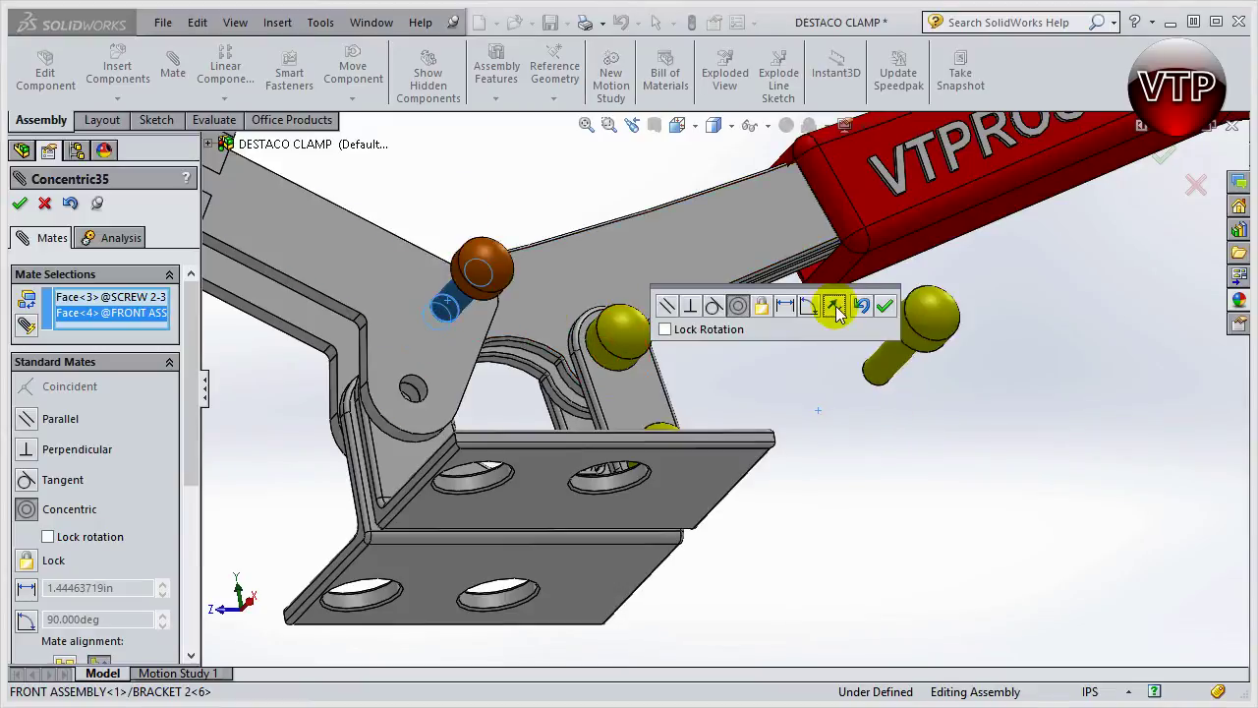
click(884, 307)
- Add a concentric mate between the yellow screw's shank and the lower hole of the front arm bracket
click(897, 362)
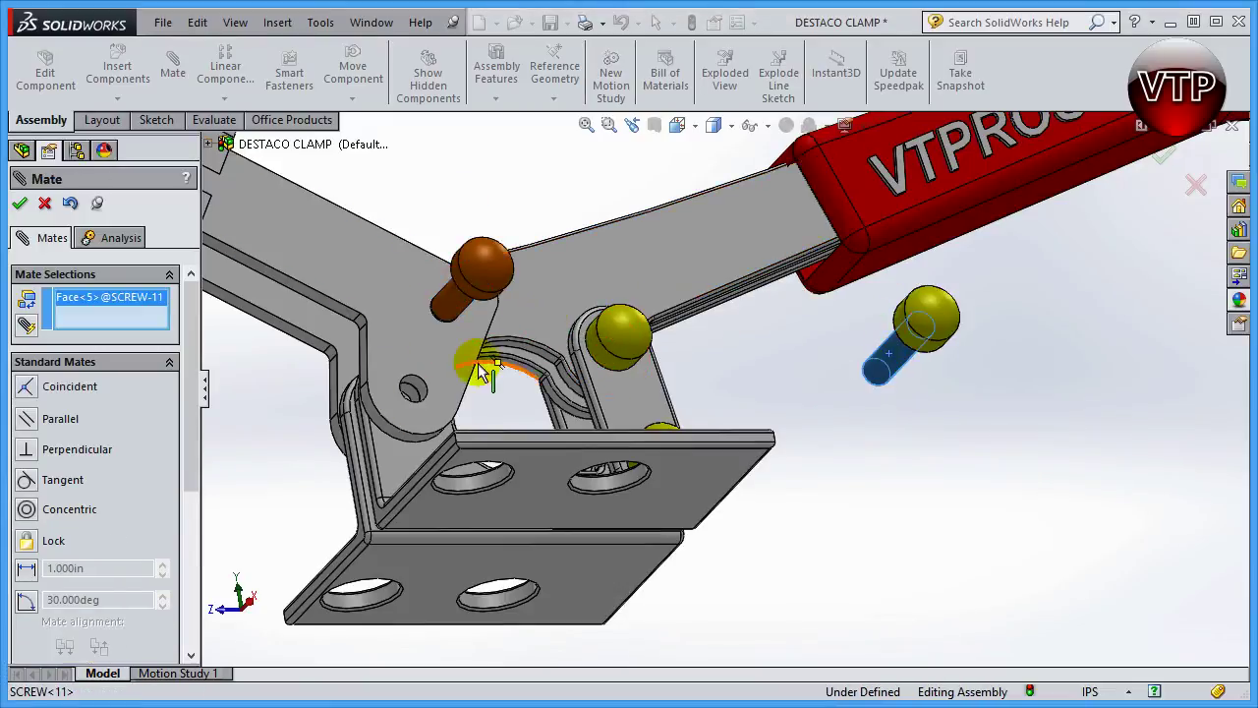
click(413, 382)
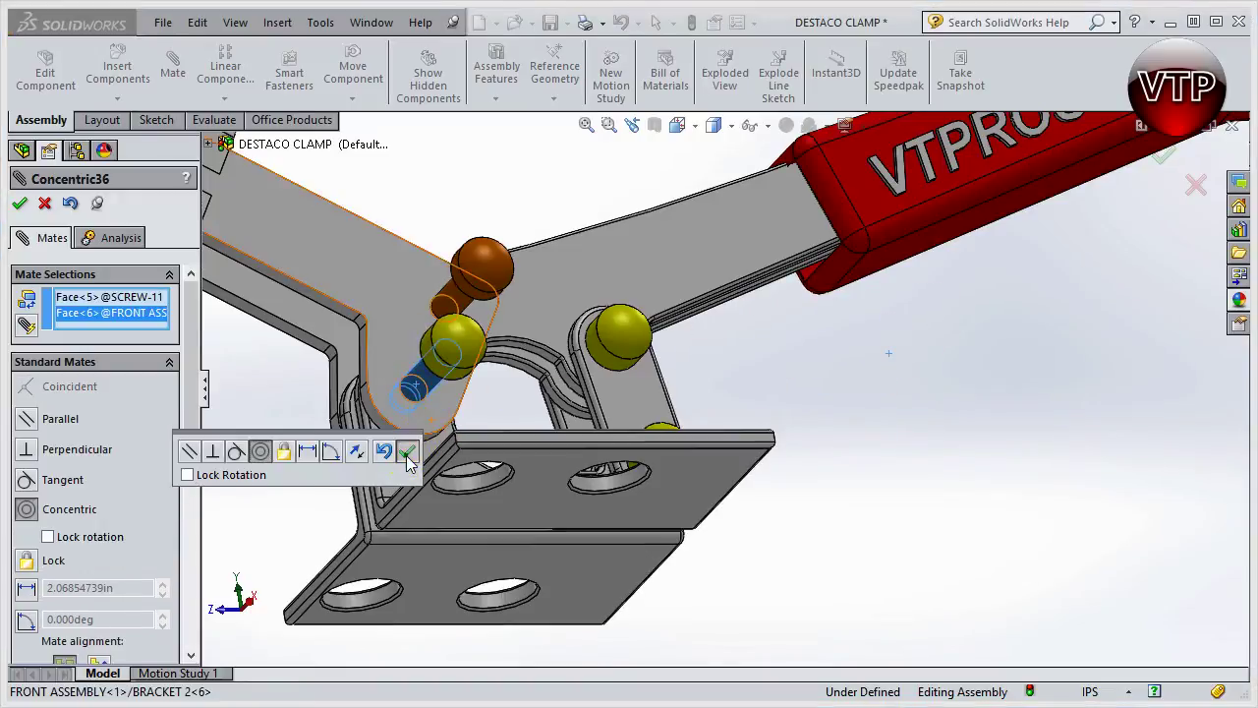
click(405, 451)
- Add a coincident mate between the orange screw's end face and the outer face of the opposite front arm bracket
key(f)
middle_drag(425, 491, 796, 359)
scroll(794, 362, down, 5)
drag(855, 282, 673, 390)
scroll(436, 449, down, 5)
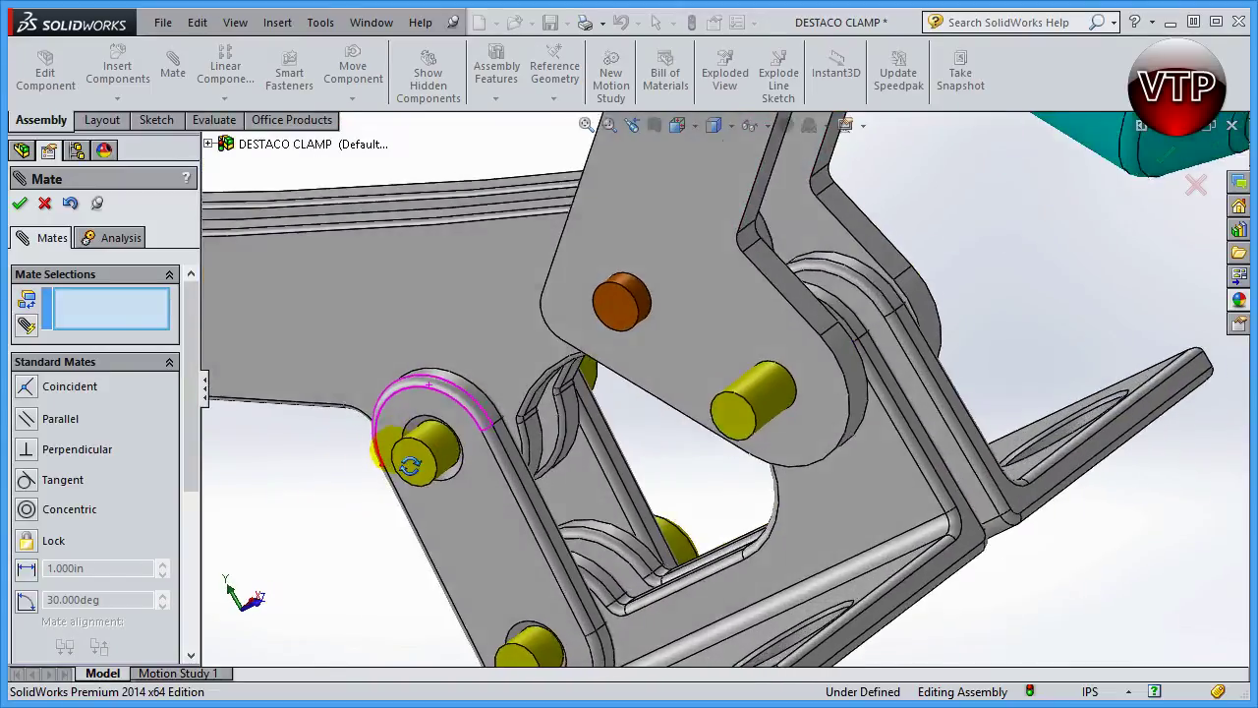
click(623, 282)
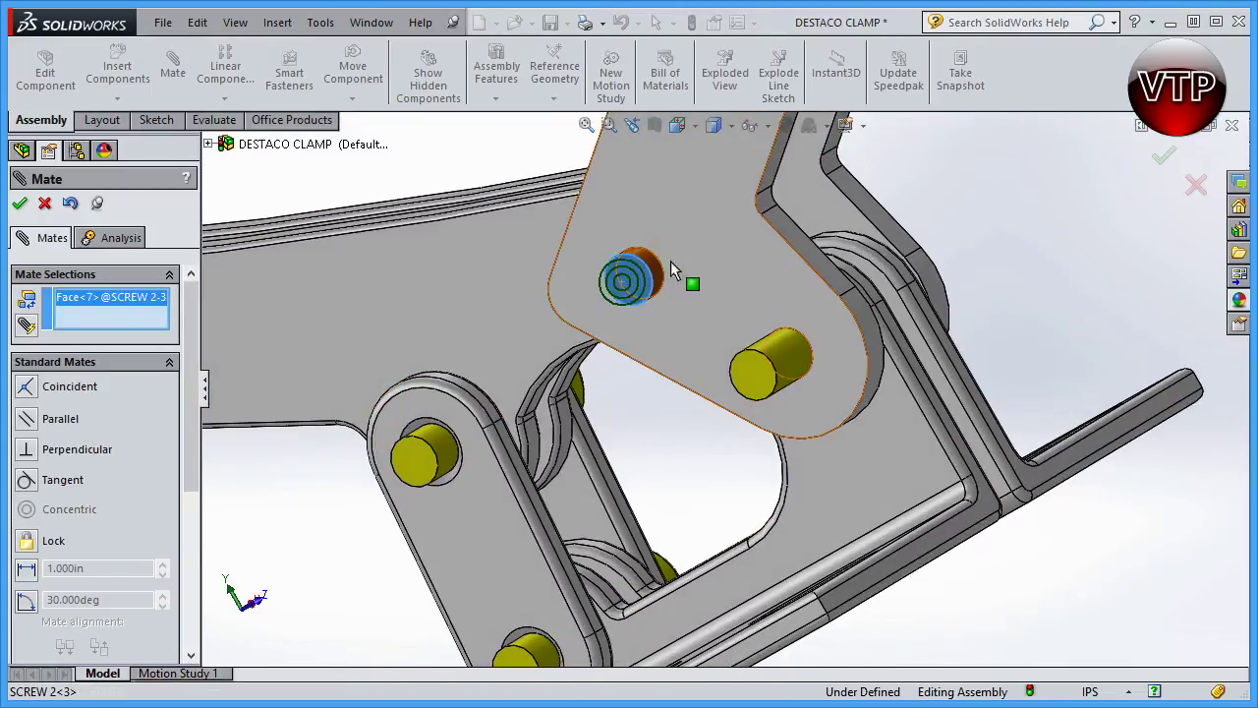
click(676, 249)
click(587, 418)
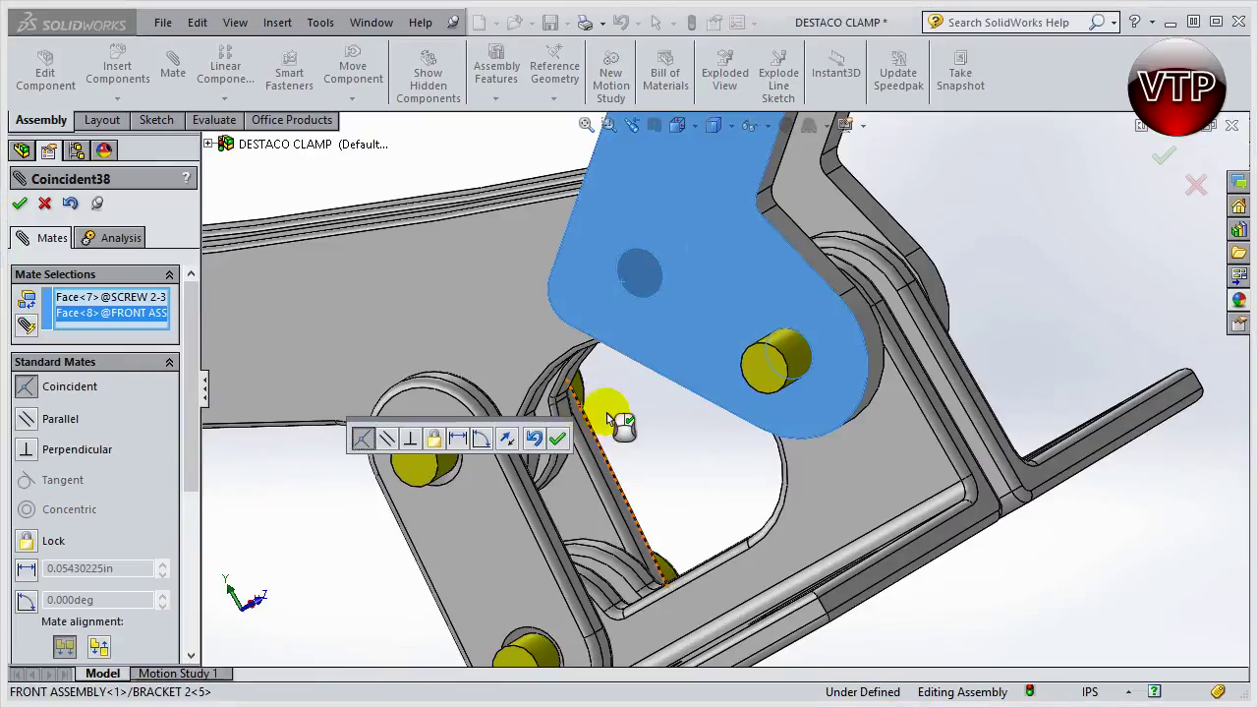
click(557, 440)
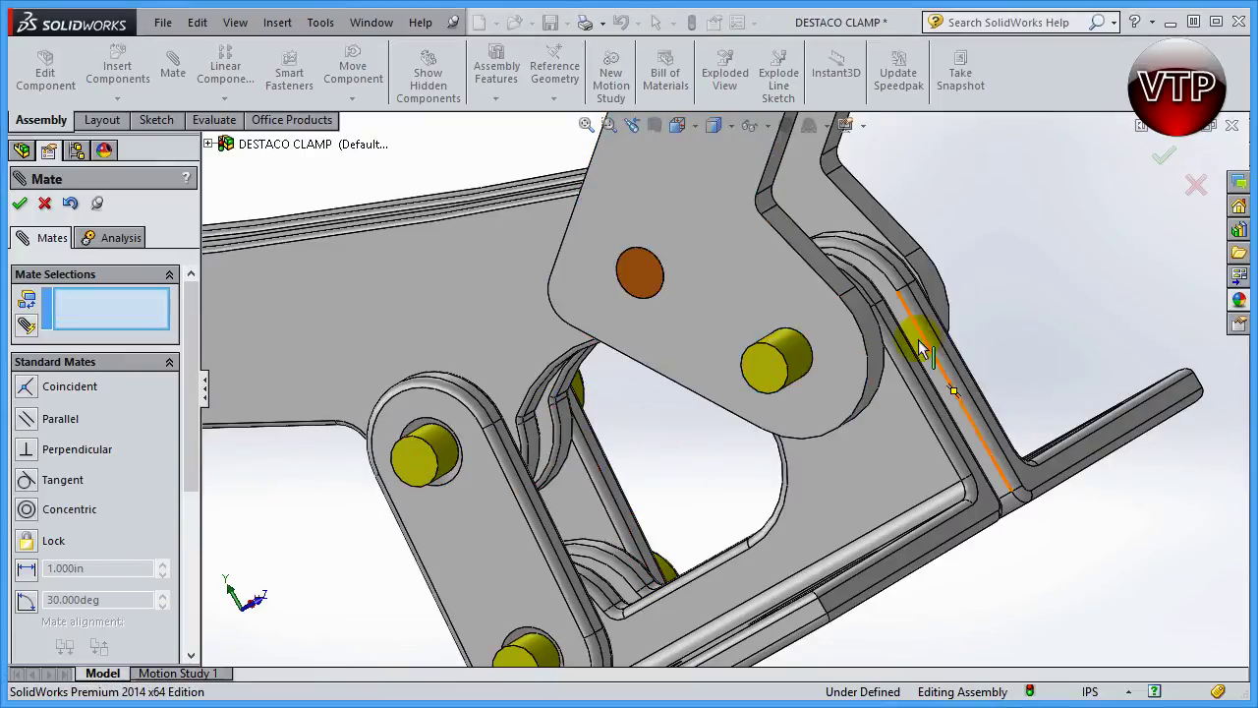
- Add a coincident mate between the loose yellow screw's end face and the same outer bracket face, and finish mating
scroll(791, 341, down, 2)
scroll(802, 330, up, 5)
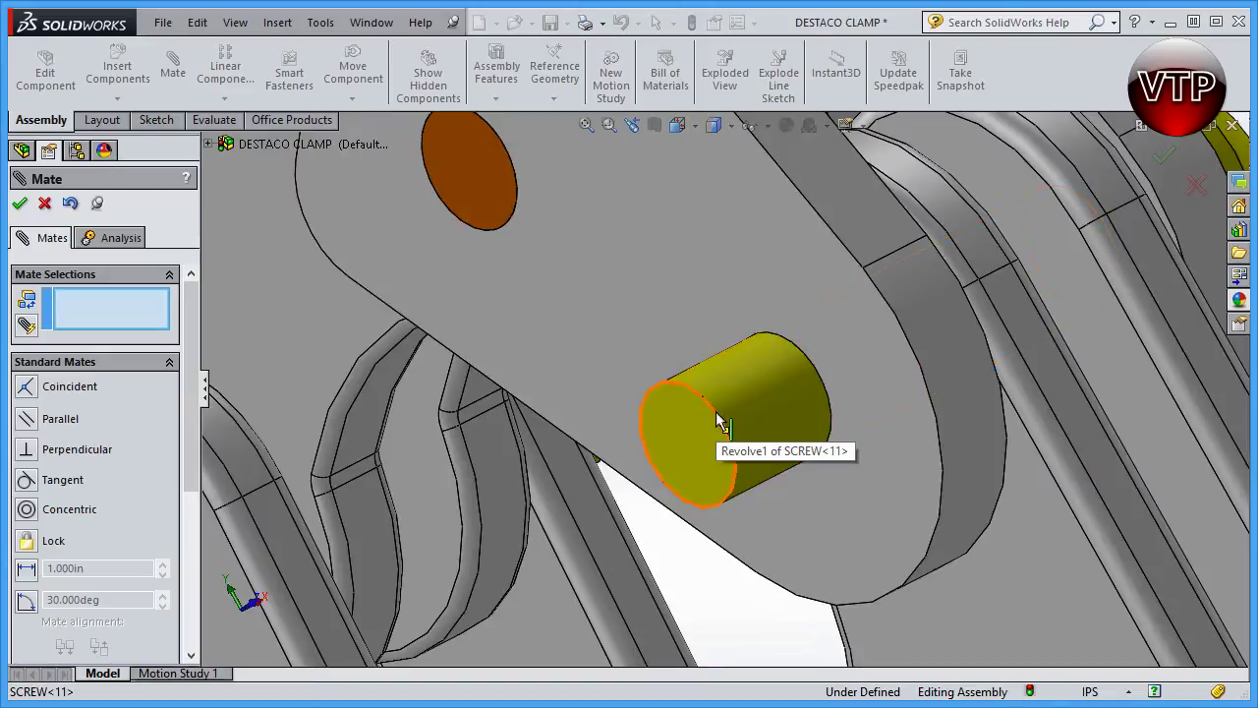
scroll(851, 370, down, 6)
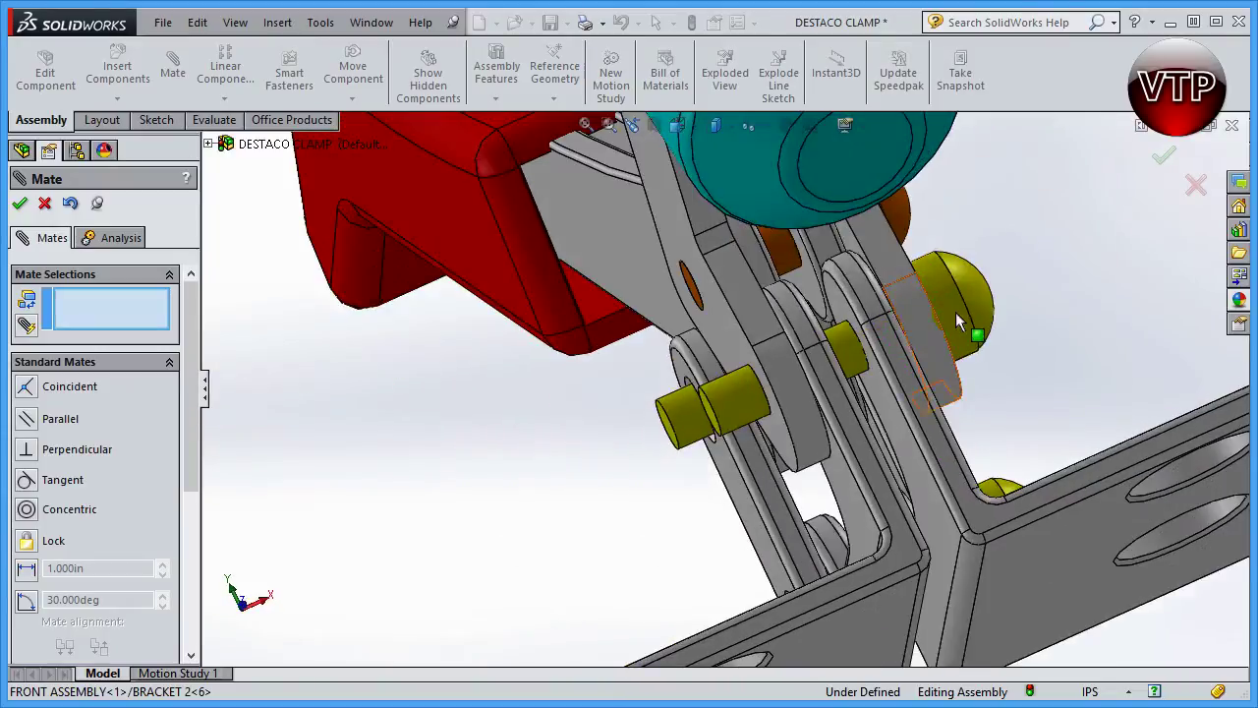
key(Left)
key(Left)
key(Left)
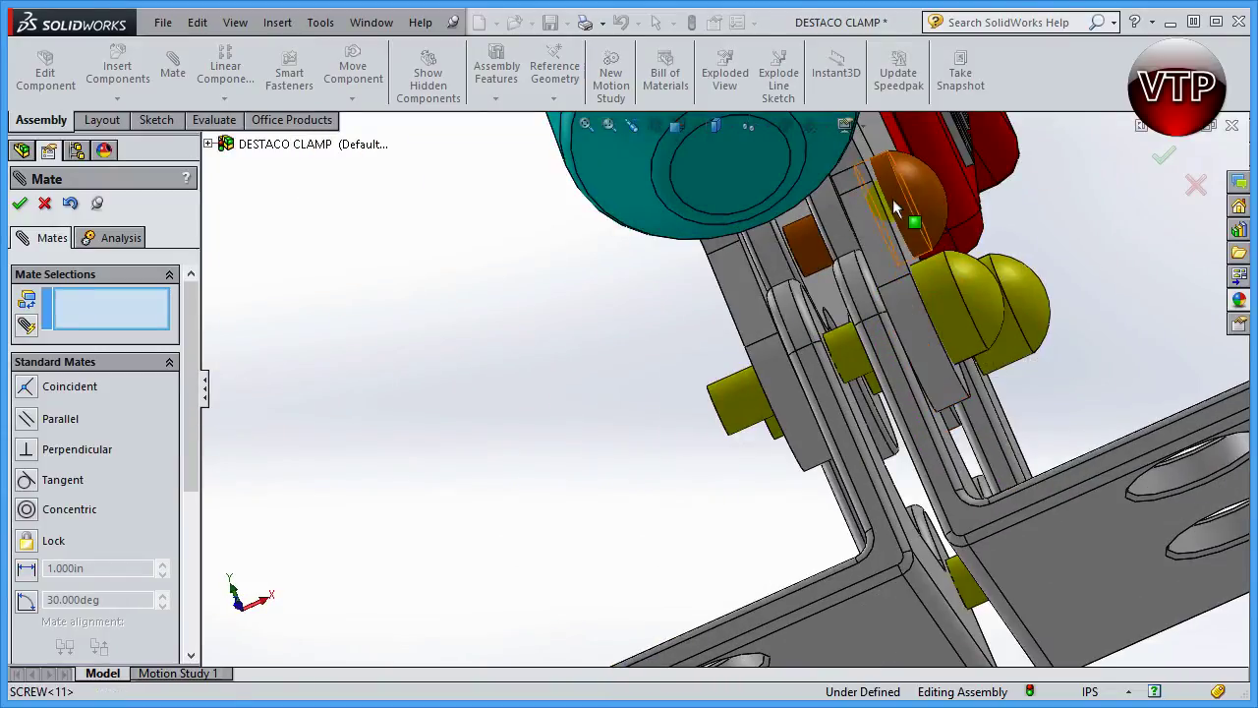
middle_drag(690, 385, 680, 305)
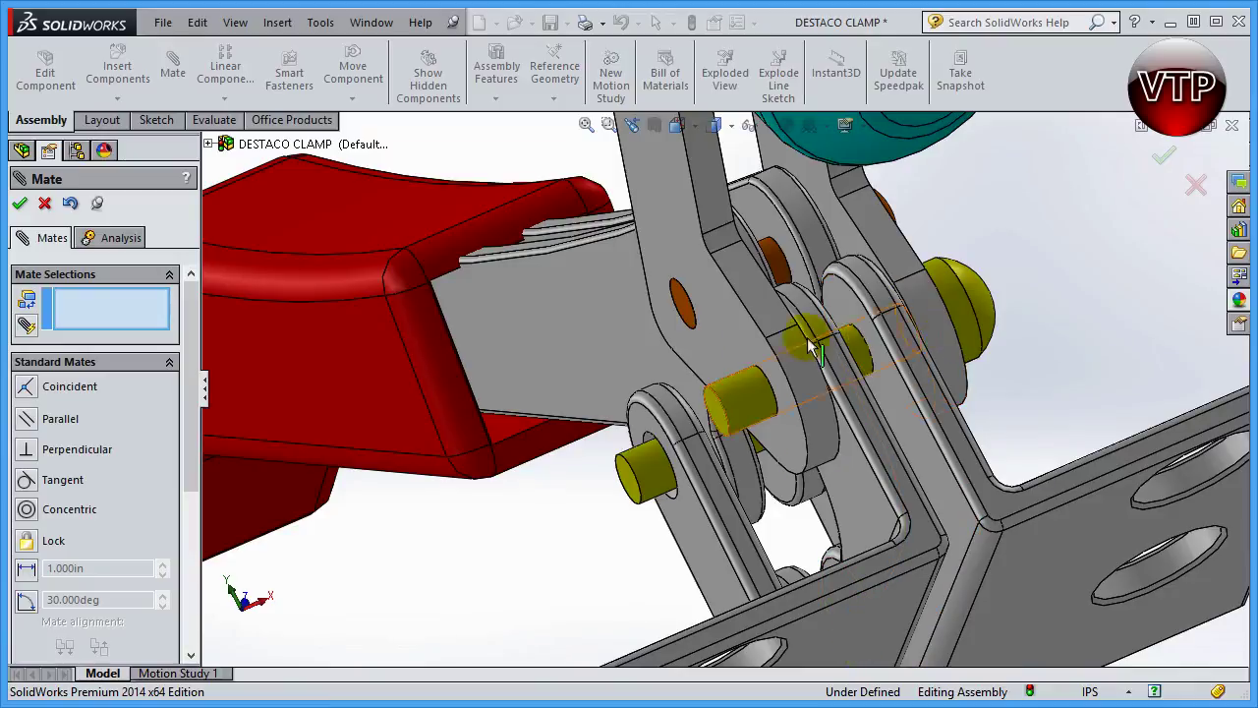
click(716, 412)
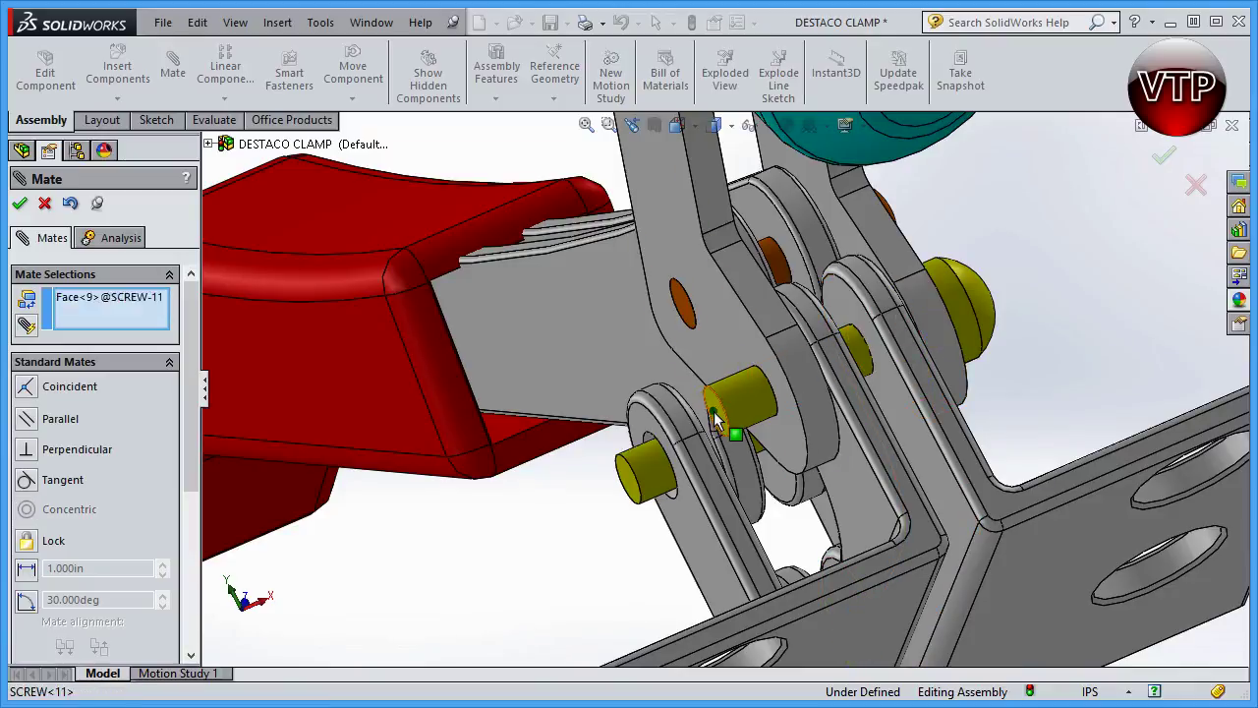
click(740, 344)
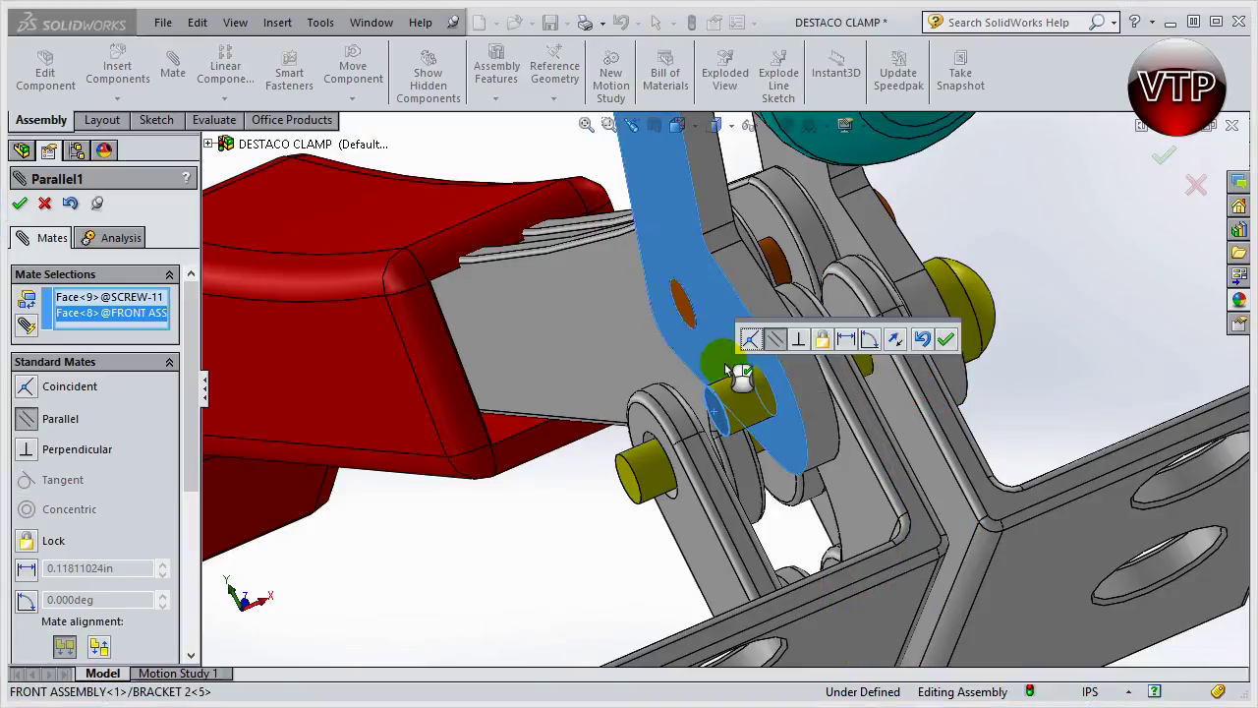
click(27, 391)
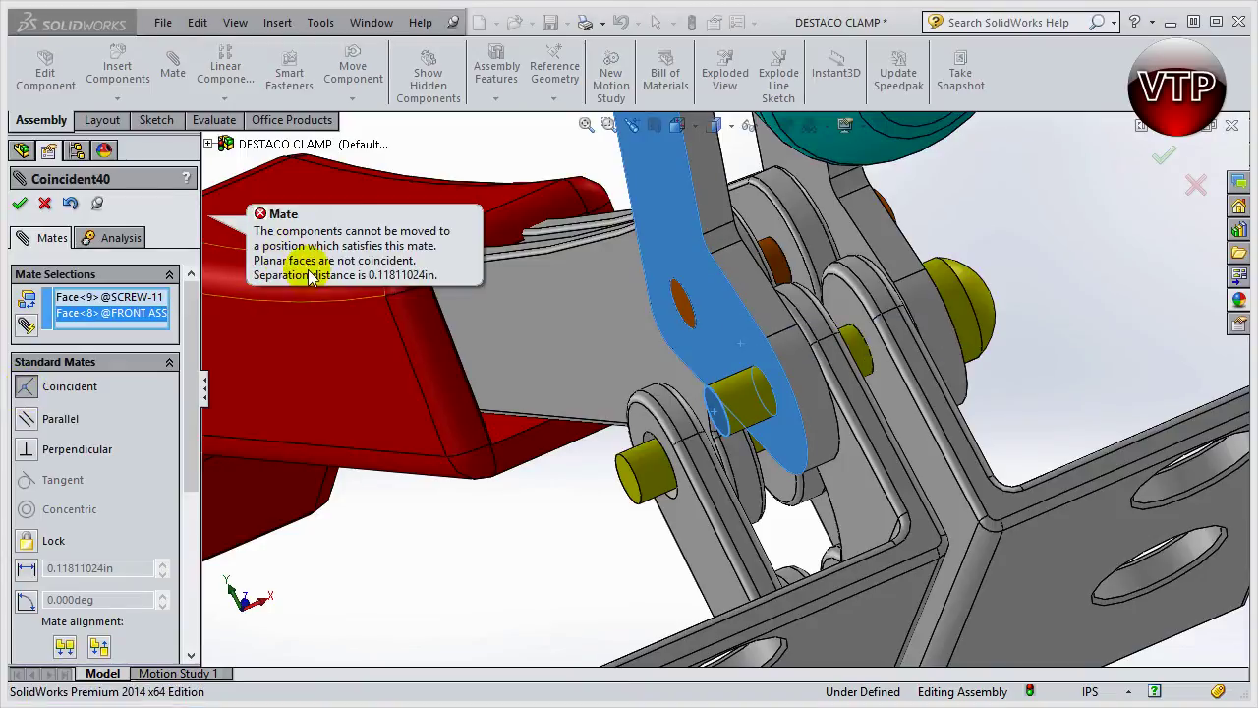
click(19, 202)
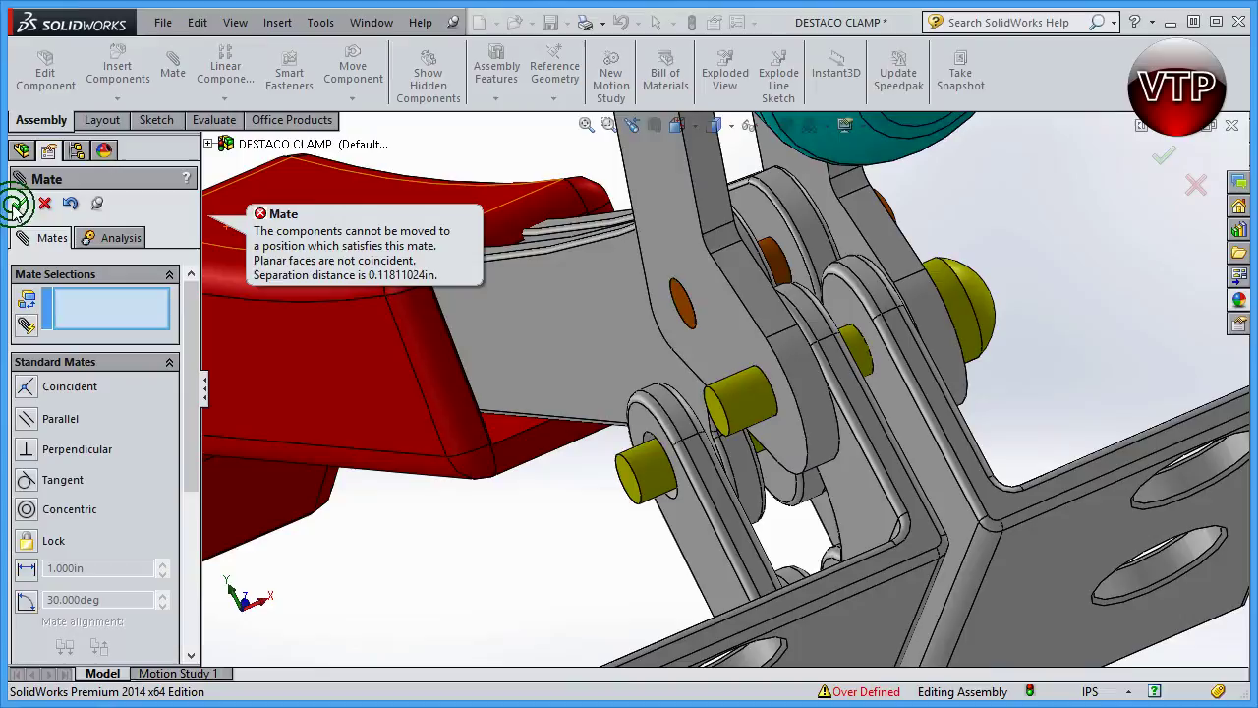
click(19, 203)
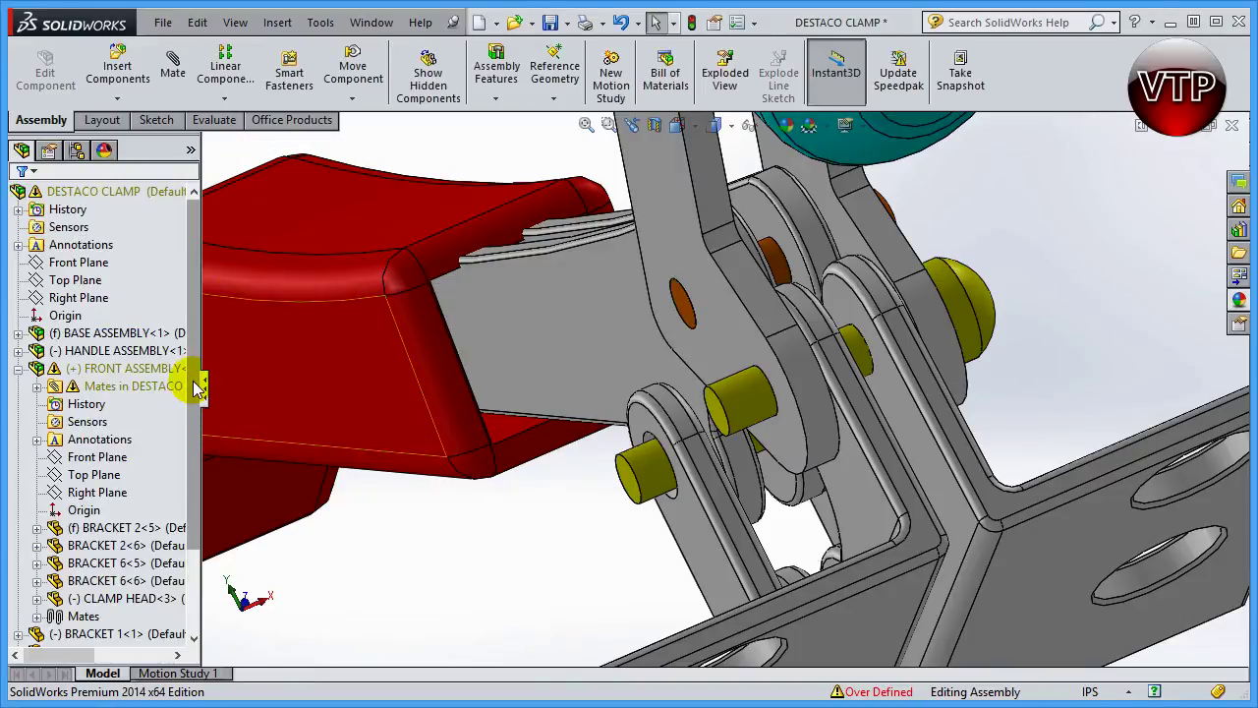
- Expand the assembly's mates and review the What's Wrong description for the Coincident37 mate
drag(195, 387, 192, 491)
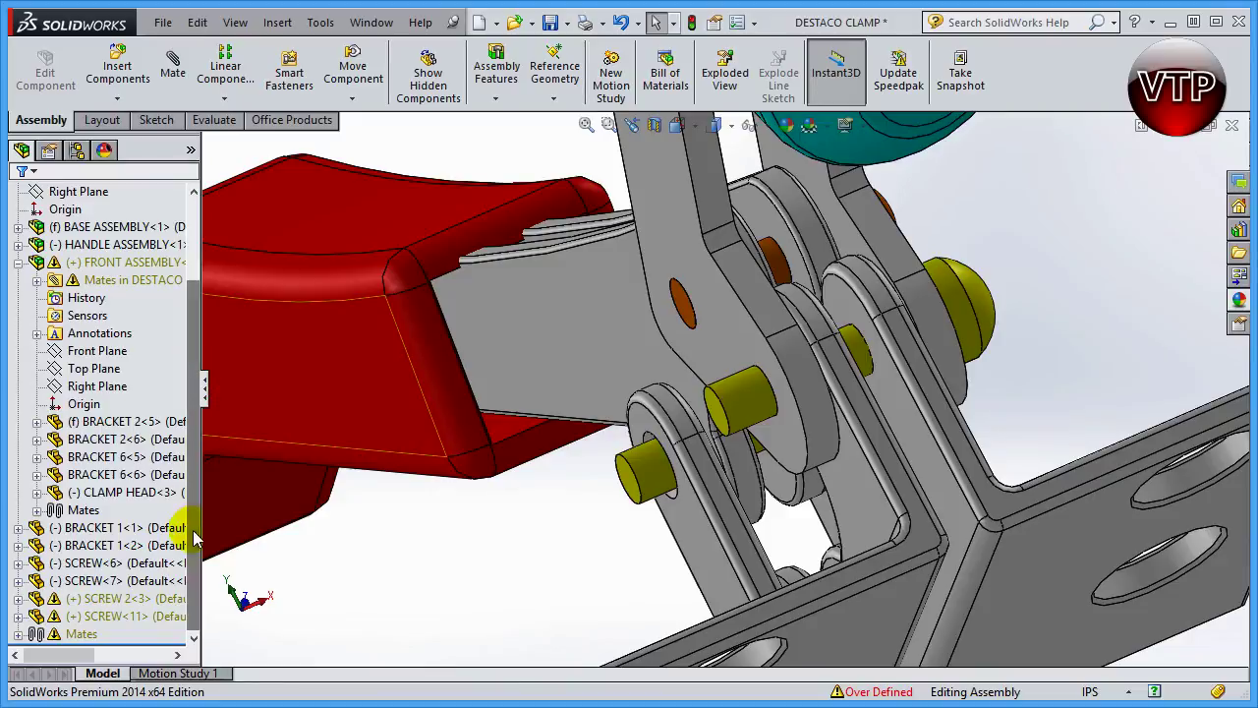
click(19, 634)
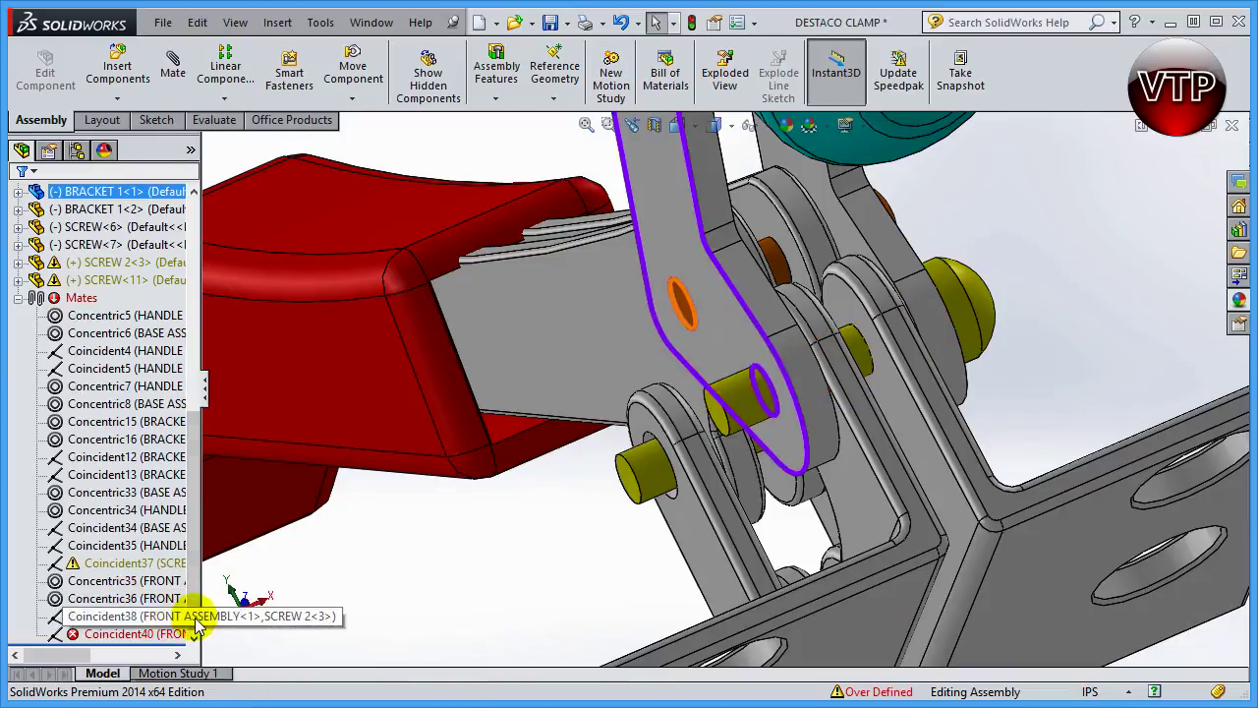
right_click(116, 566)
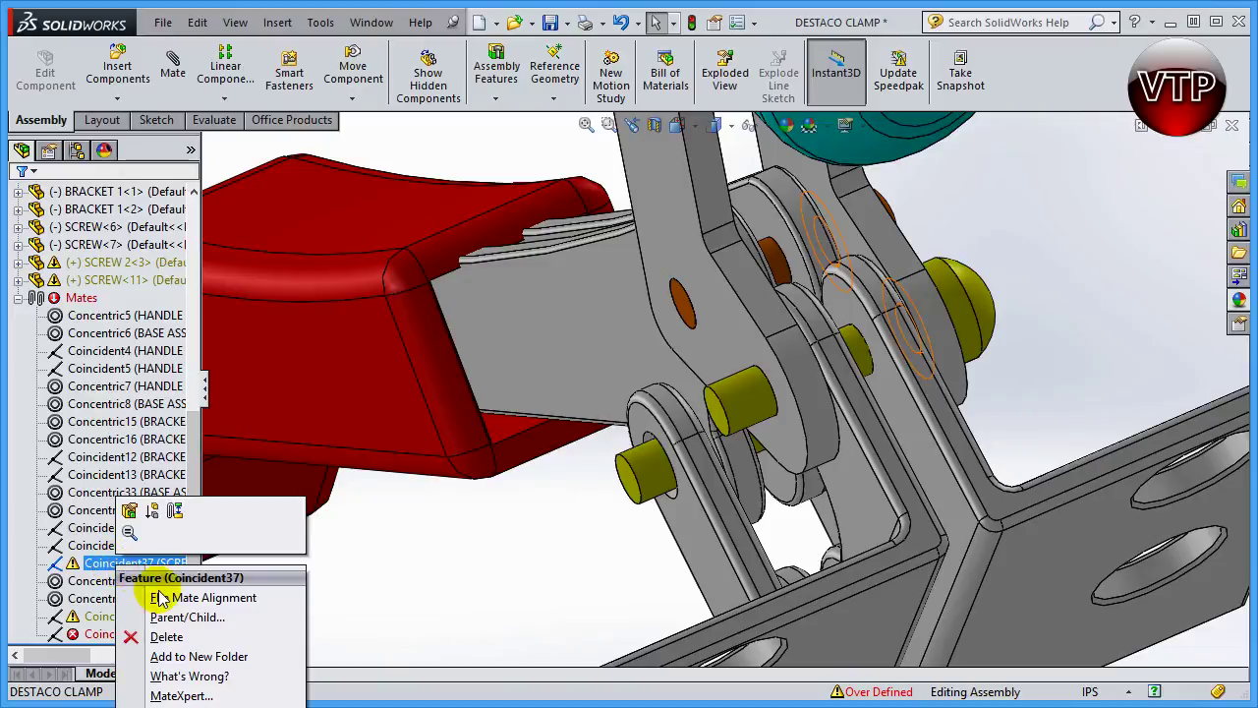
click(190, 676)
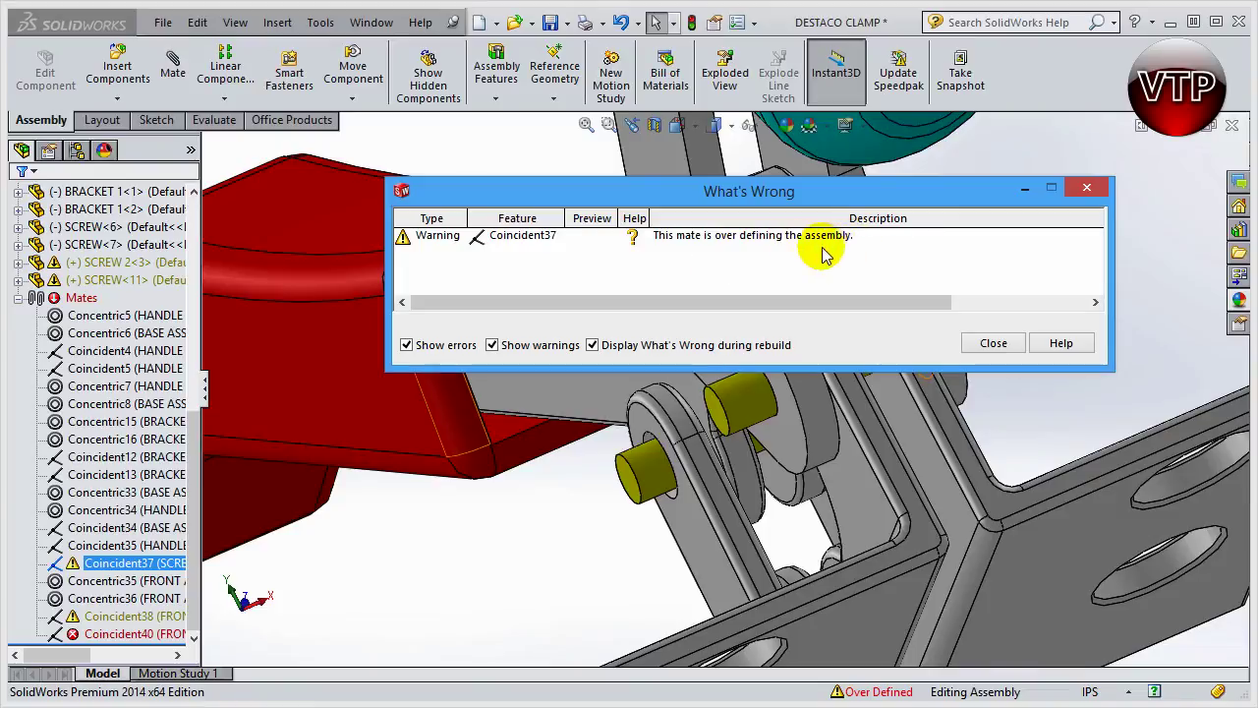
click(970, 350)
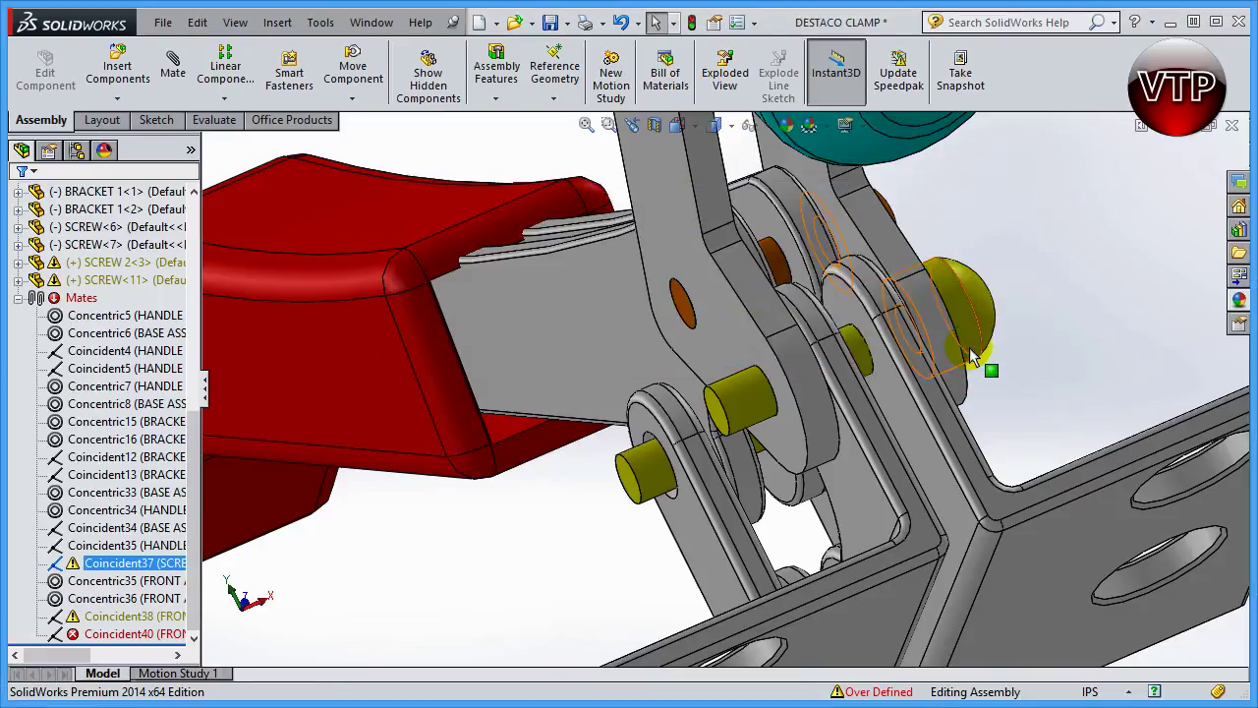
- Examine which faces the Coincident37 and Concentric35 mates reference on the model
click(118, 565)
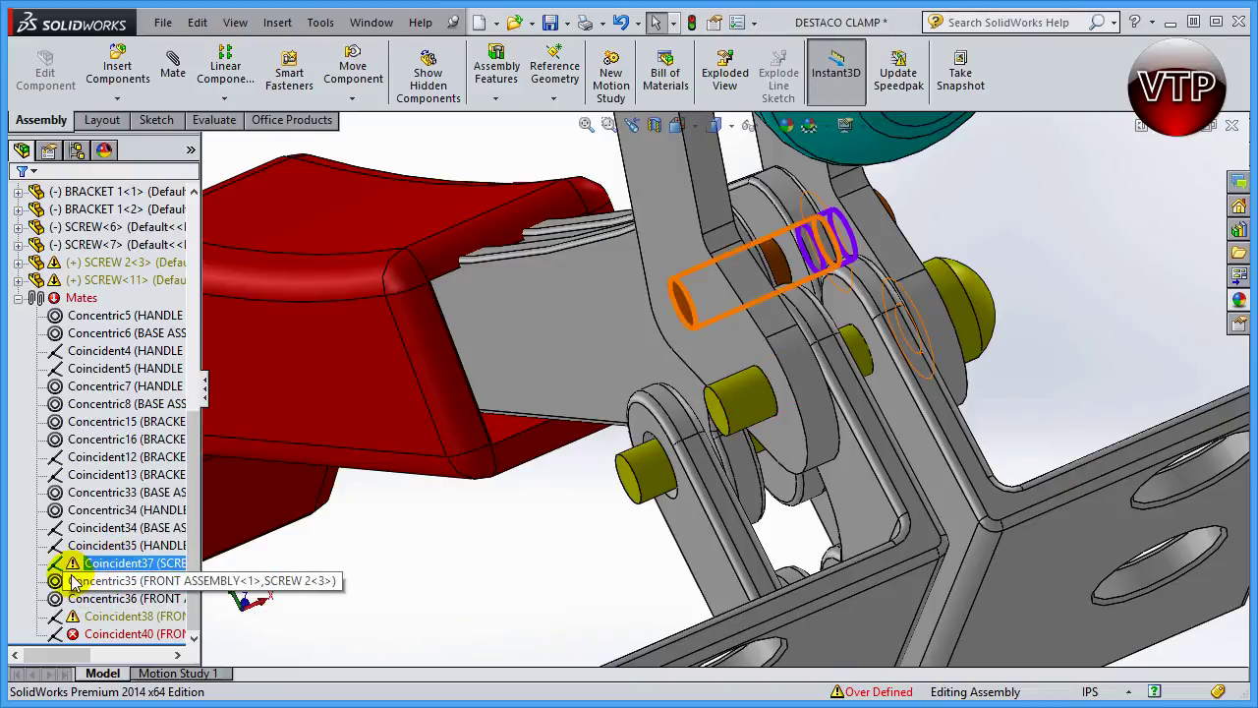
ctrl+click(74, 581)
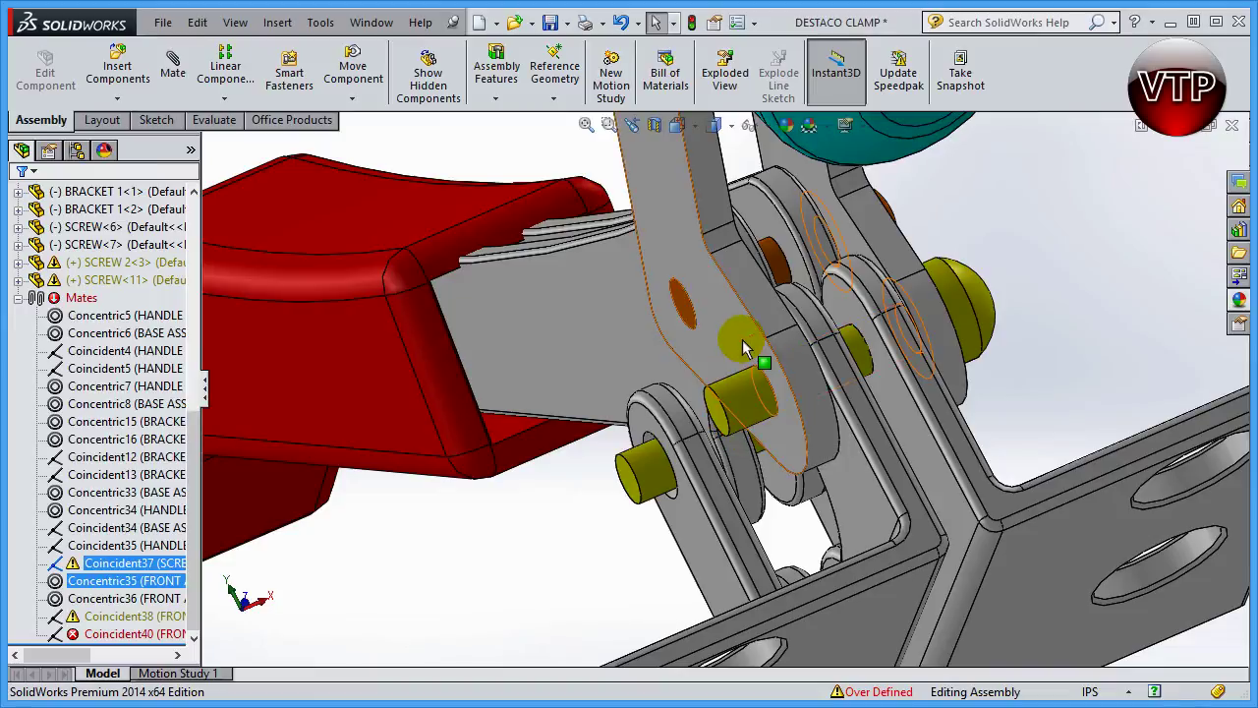
ctrl+click(128, 581)
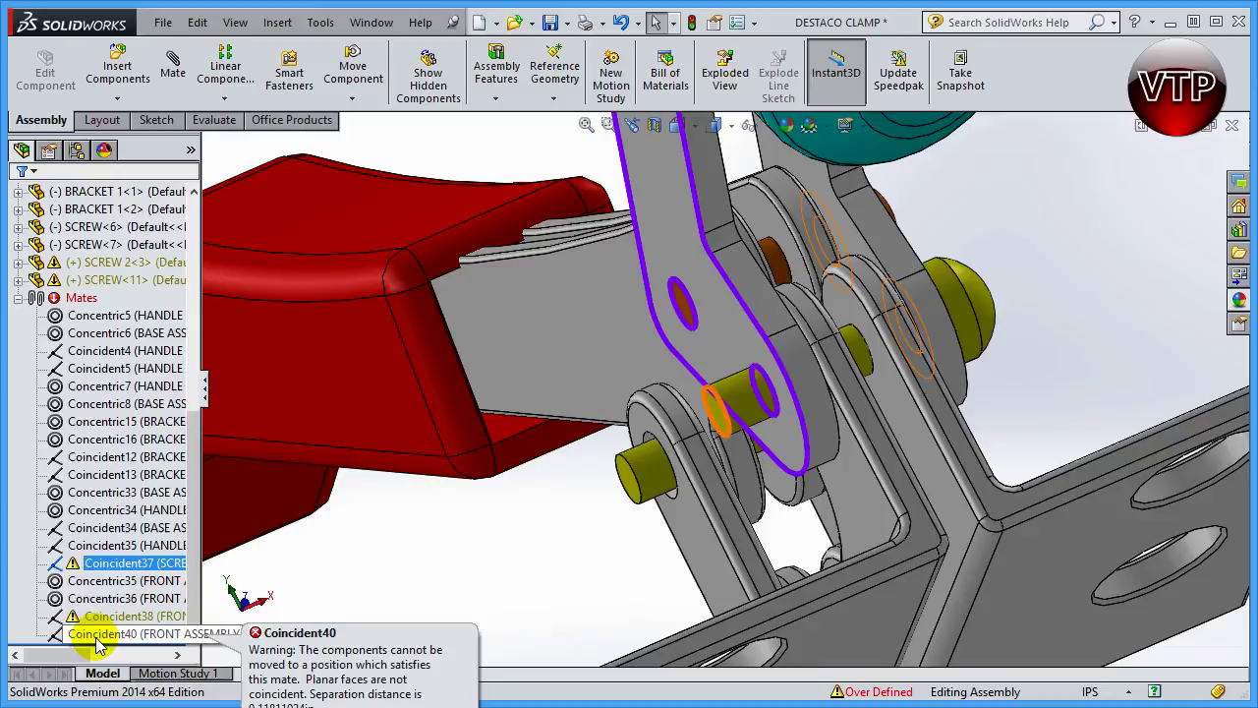
- Review the What's Wrong description for the Coincident40 mate and compare the screw and bracket faces involved
right_click(133, 634)
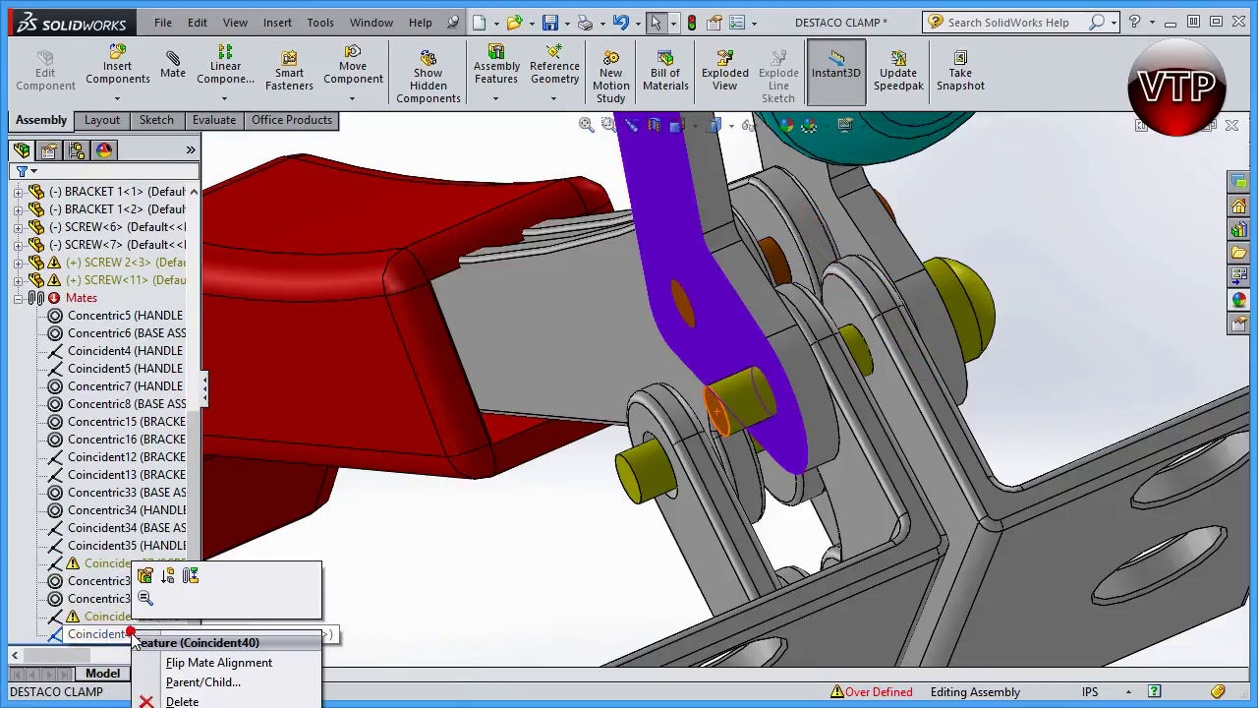
key(Escape)
key(ctrl+b)
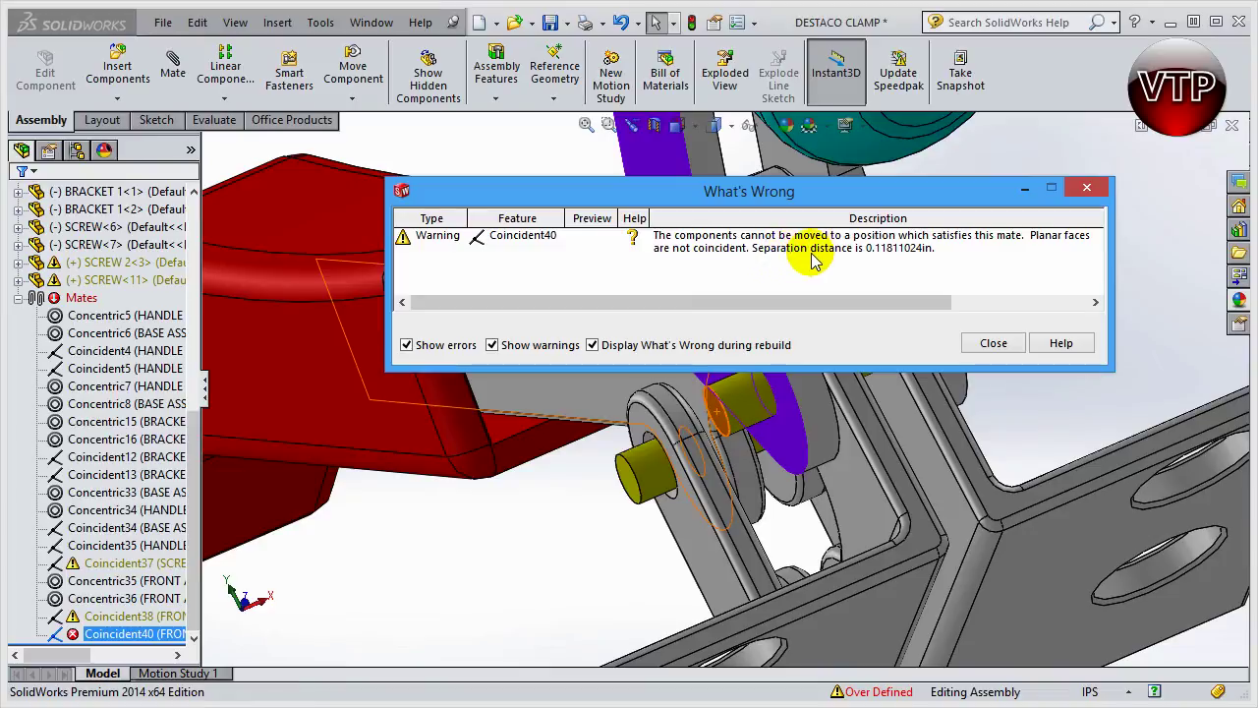
click(988, 342)
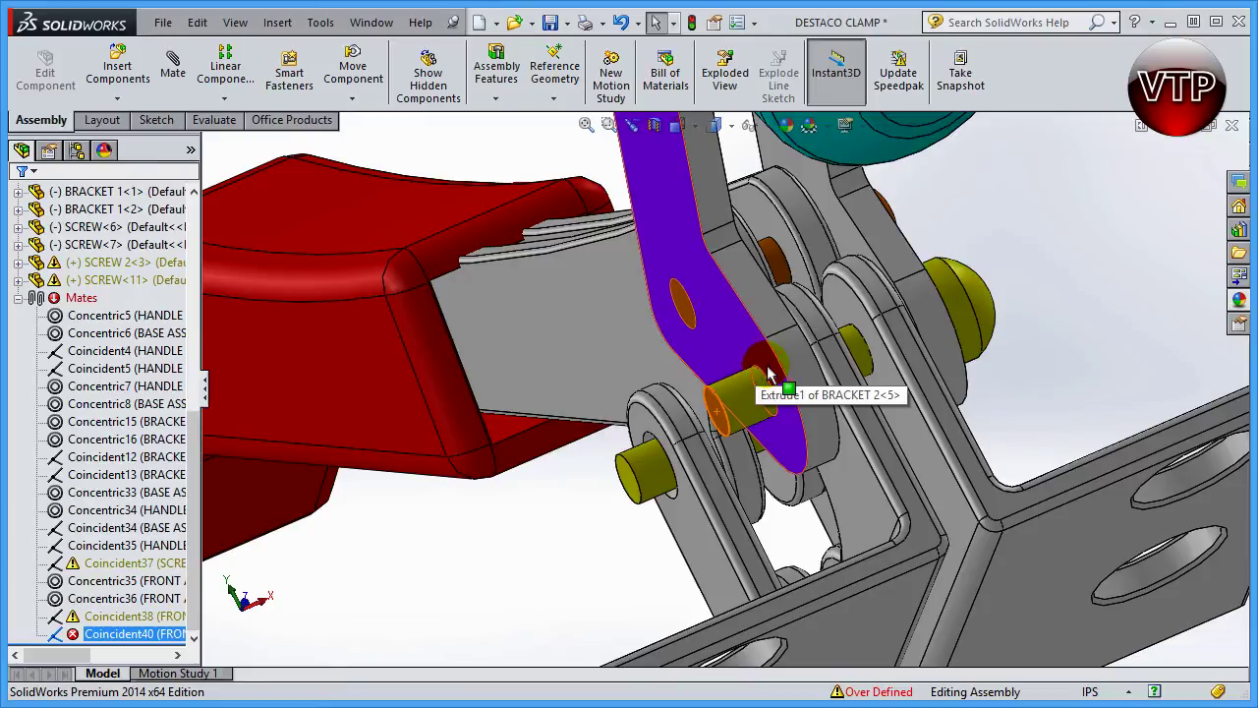
mouse_move(716, 417)
mouse_down()
mouse_move(700, 280)
mouse_move(681, 330)
mouse_move(715, 393)
mouse_move(765, 401)
mouse_move(730, 417)
mouse_move(691, 321)
mouse_move(735, 411)
mouse_move(707, 310)
mouse_move(694, 304)
mouse_move(728, 405)
mouse_move(779, 393)
mouse_up()
mouse_move(688, 300)
mouse_down()
mouse_move(747, 273)
mouse_move(688, 285)
mouse_move(685, 307)
mouse_move(685, 288)
mouse_move(720, 415)
mouse_move(786, 401)
mouse_move(782, 385)
mouse_move(767, 413)
mouse_up()
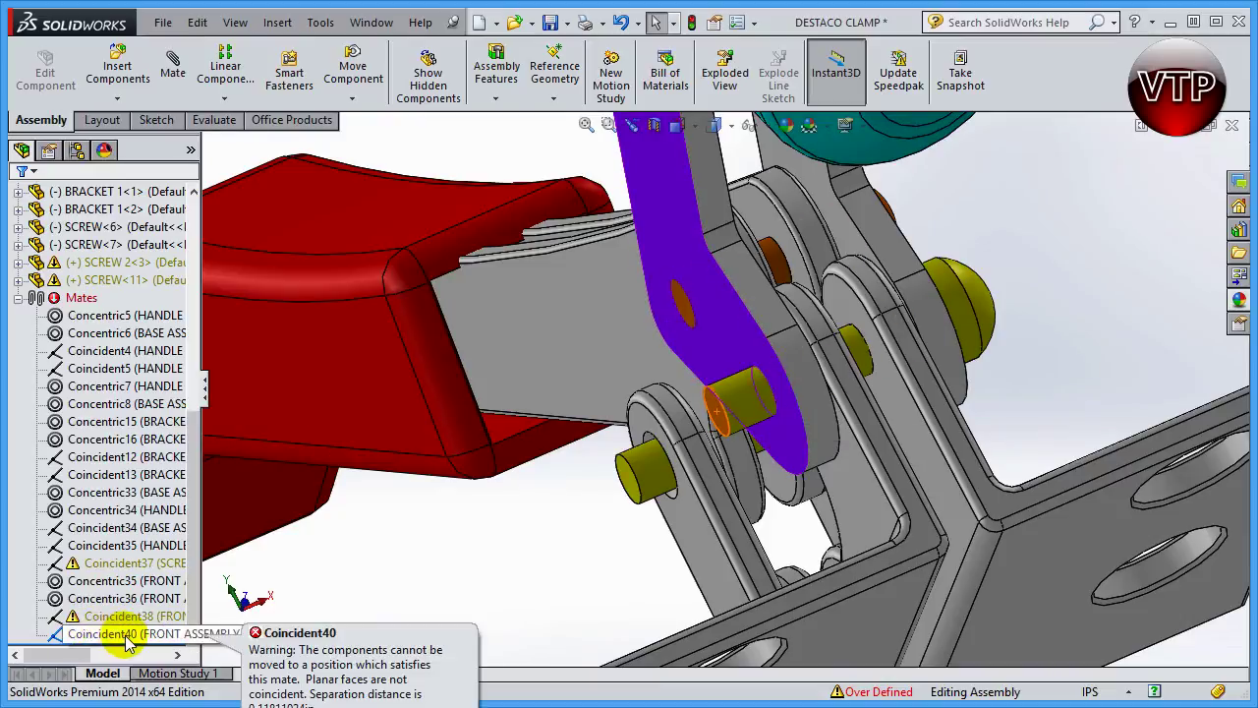
- Delete the conflicting Coincident40 mate between FRONT ASSEMBLY<1> and SCREW<11>
click(125, 635)
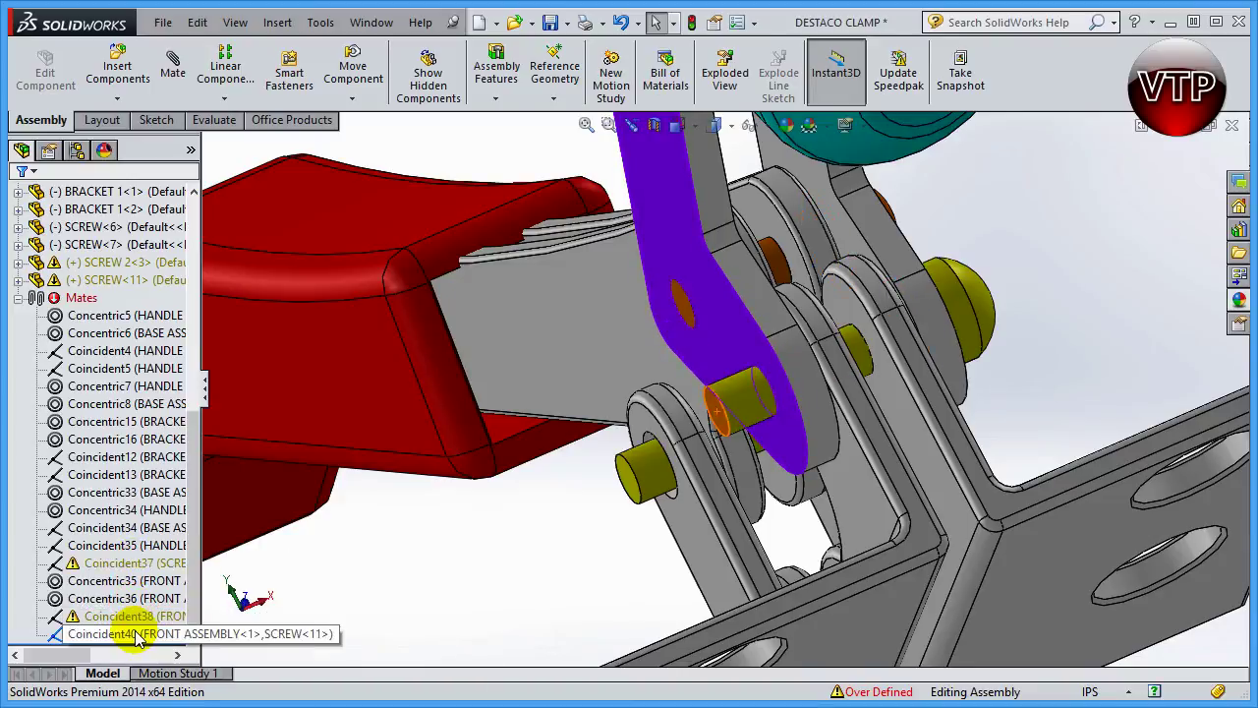
click(299, 634)
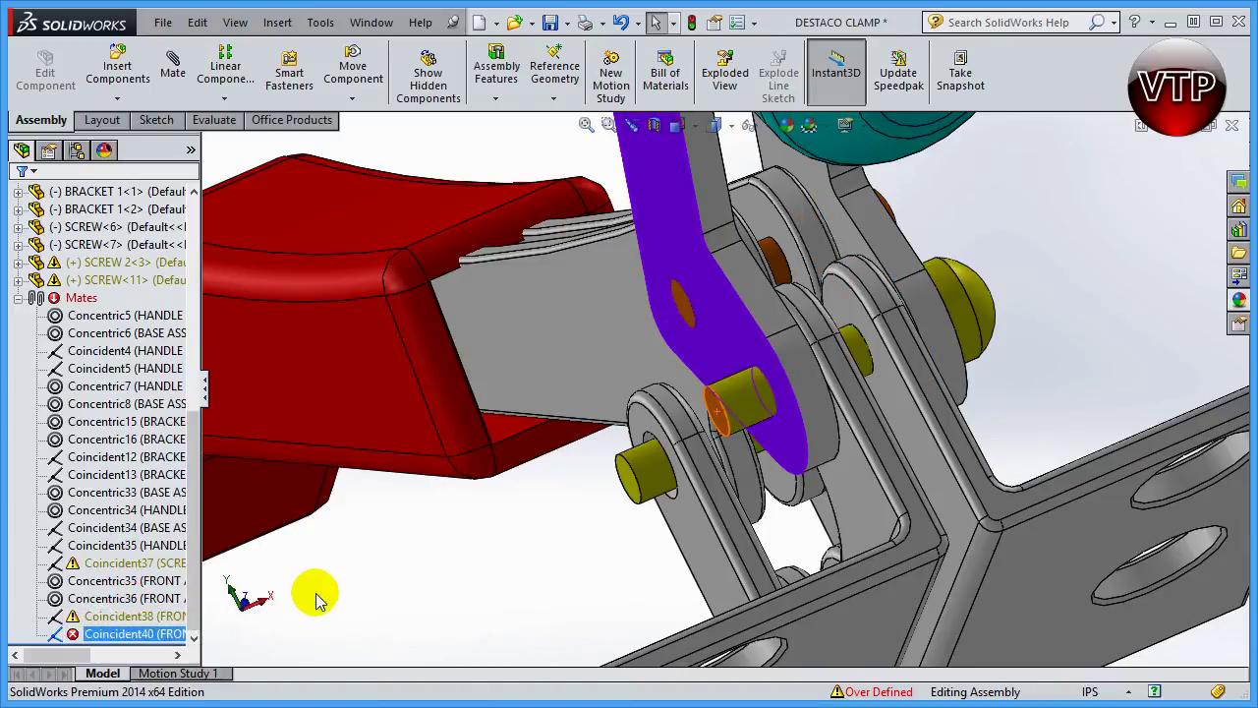
key(Delete)
key(Return)
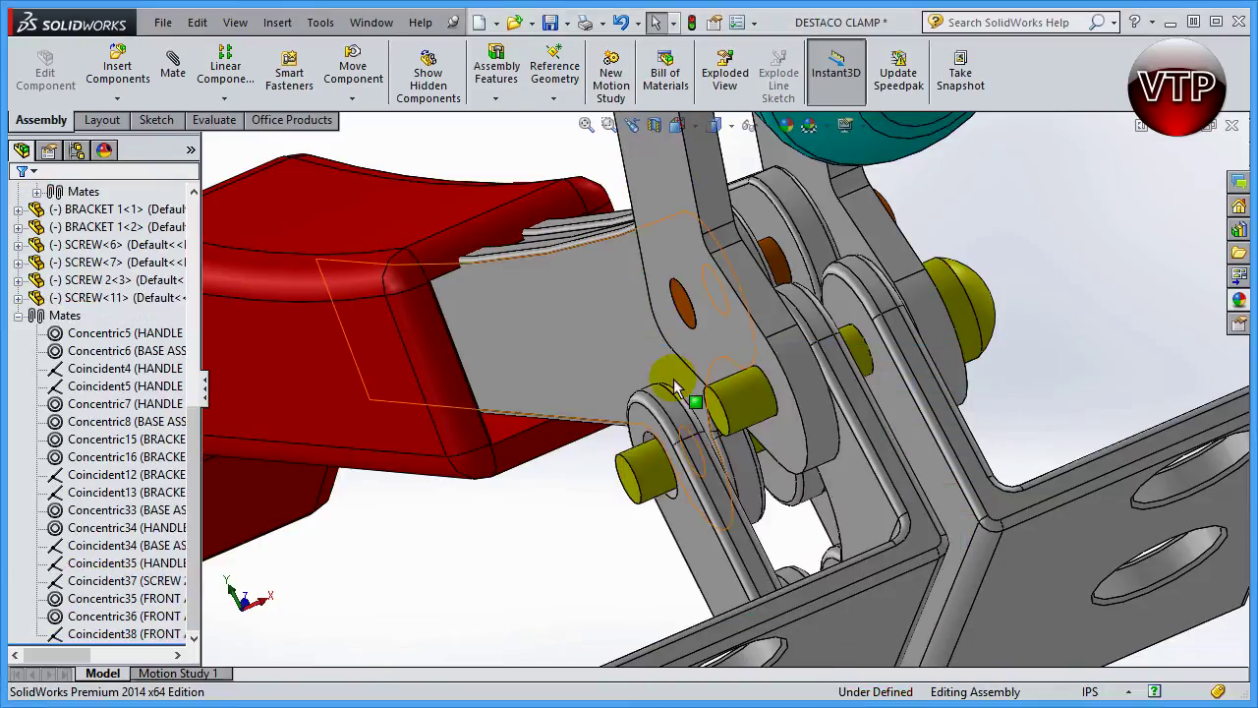
- Show the dimensions of the orange screw SCREW 2<3> and set its 0.354 in length dimension to 0.5 in
scroll(809, 351, up, 5)
mouse_move(913, 331)
middle_down()
mouse_move(893, 309)
mouse_move(908, 356)
middle_up()
scroll(842, 282, down, 5)
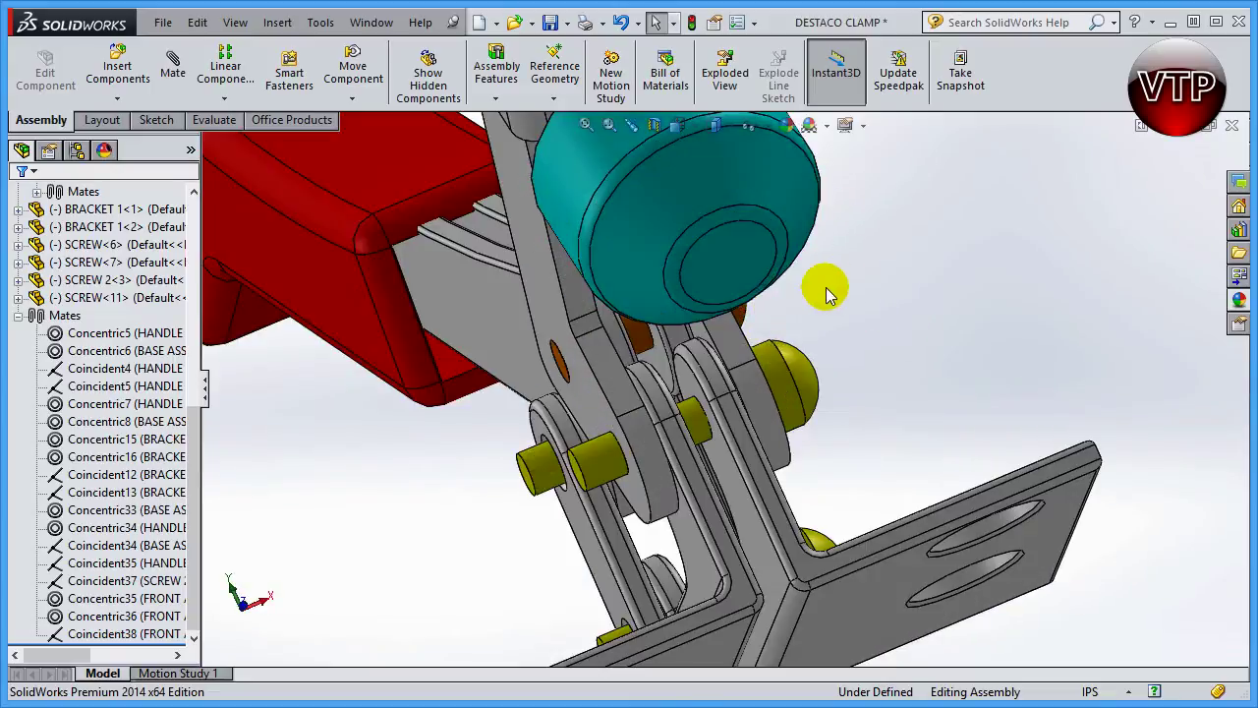
middle_drag(826, 292, 767, 339)
scroll(757, 342, down, 5)
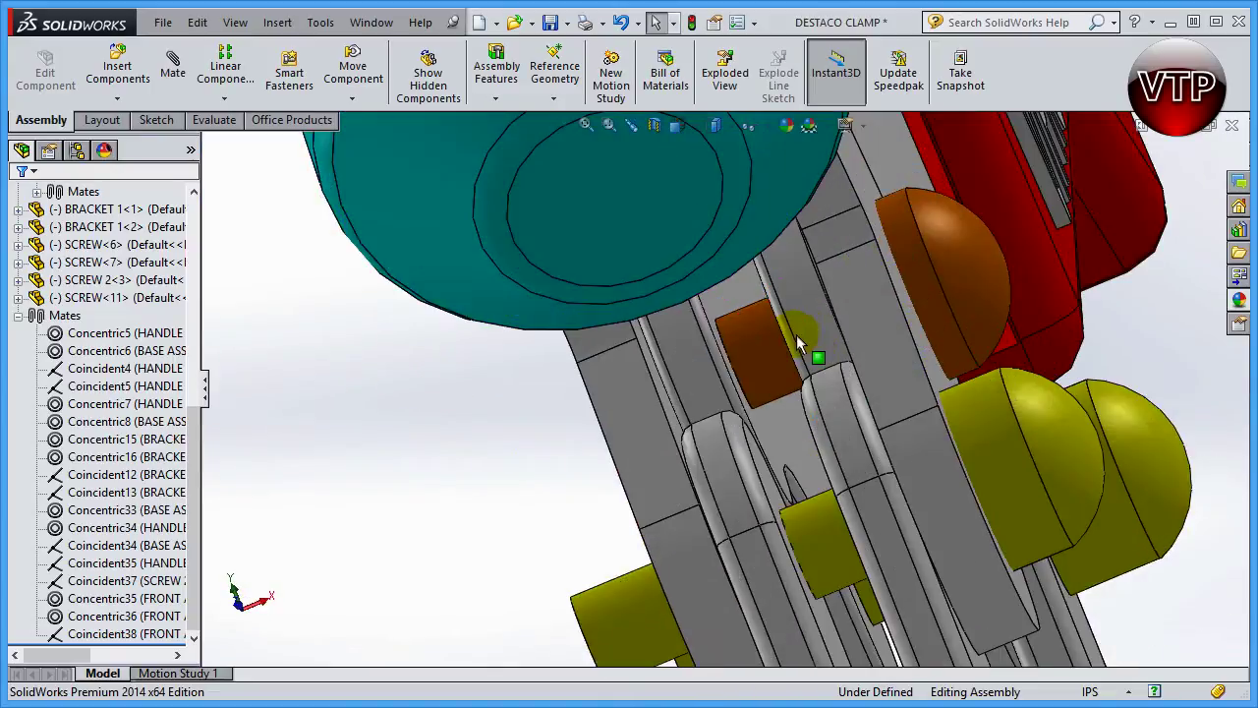
click(749, 343)
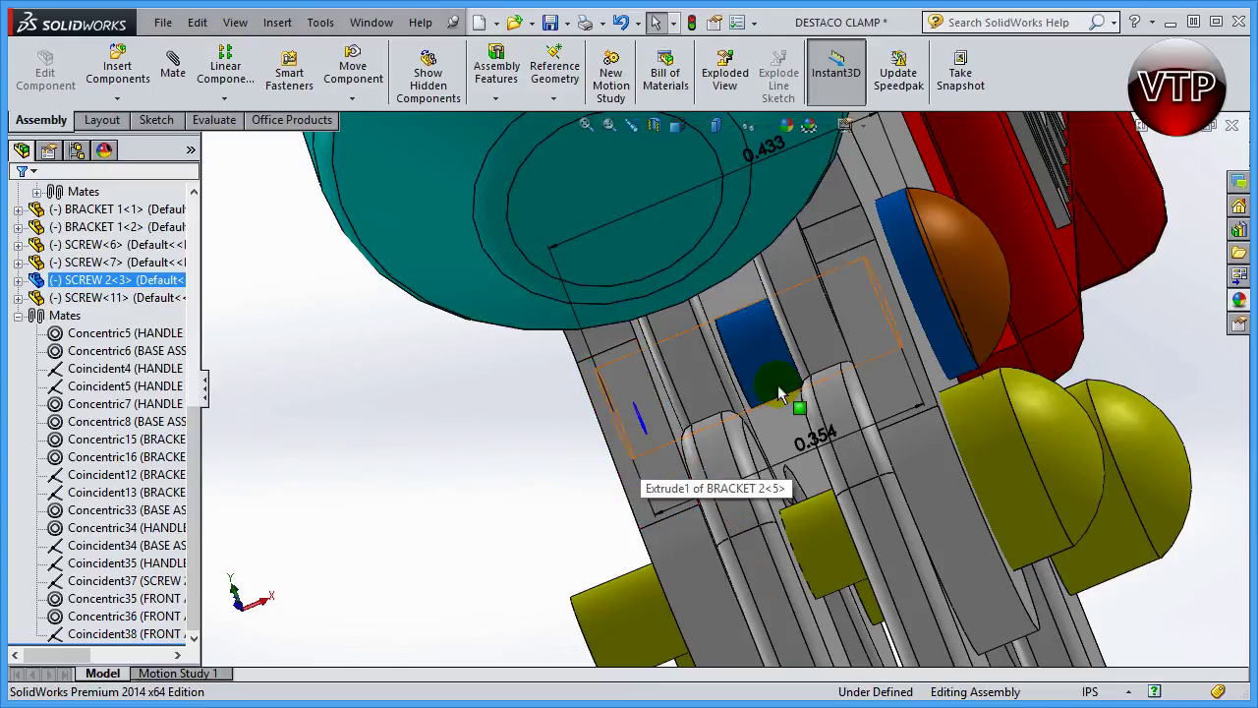
middle_drag(781, 148, 792, 233)
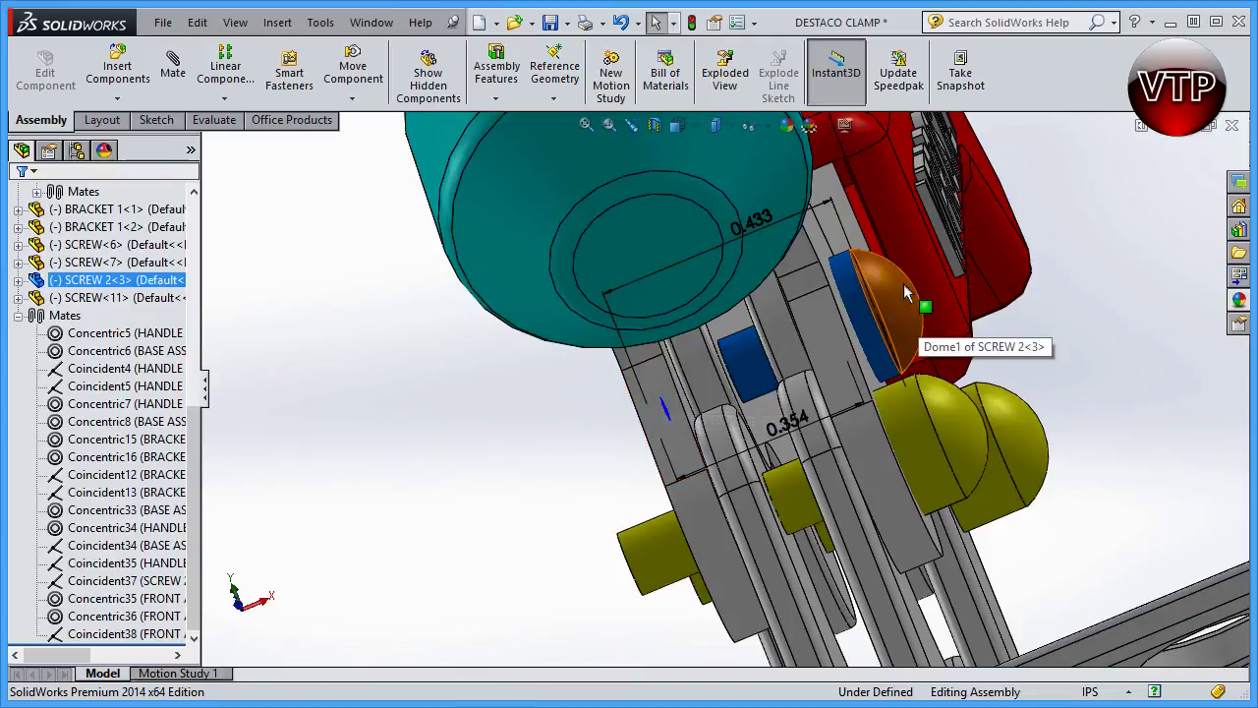
click(793, 430)
double_click(792, 431)
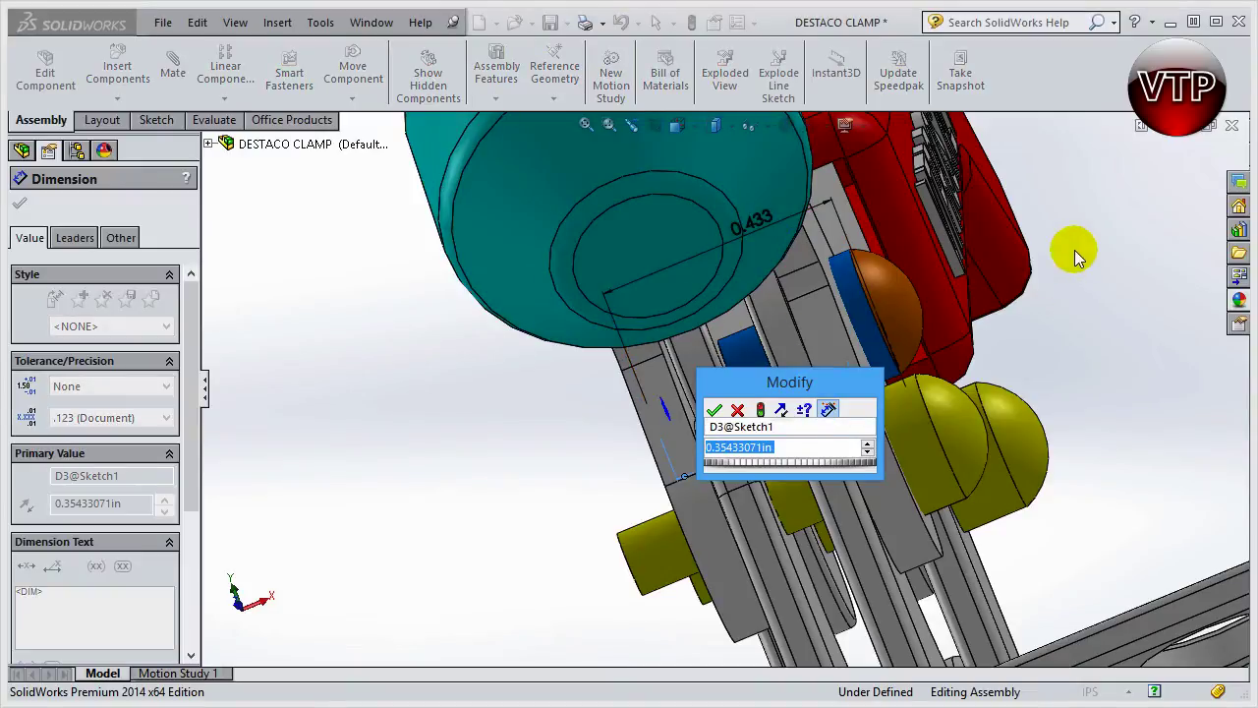
text(.5)
key(Return)
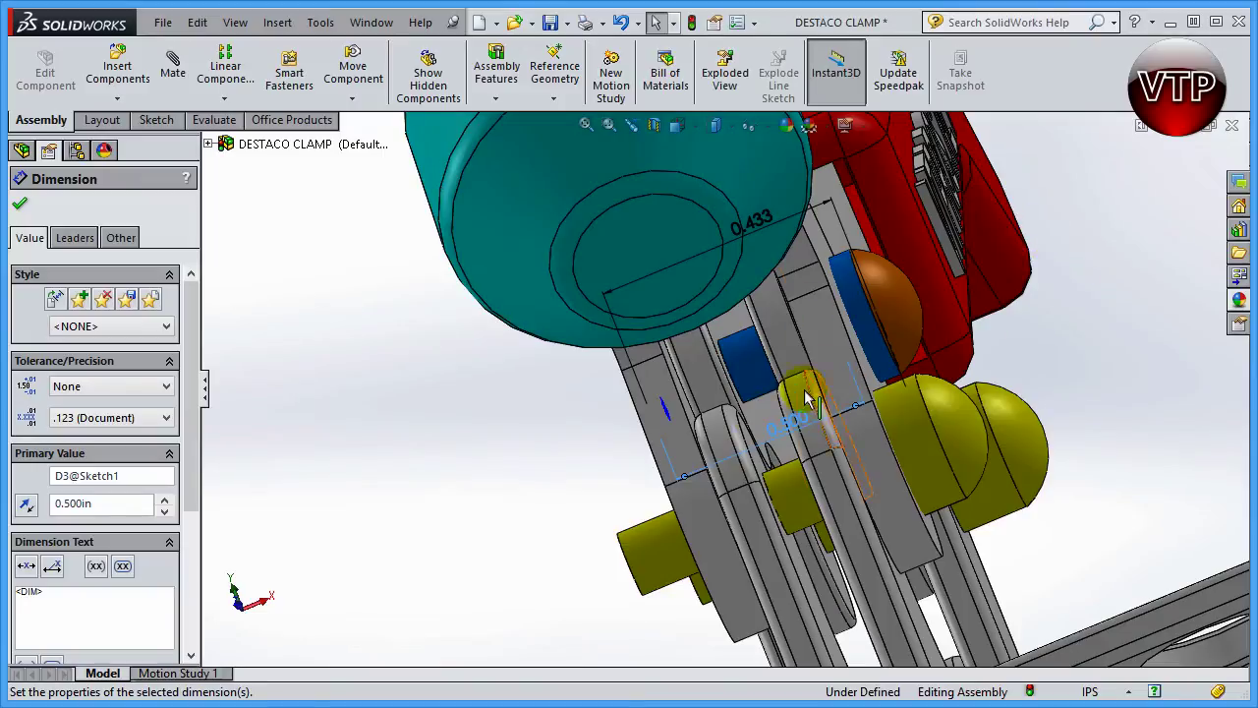
click(19, 208)
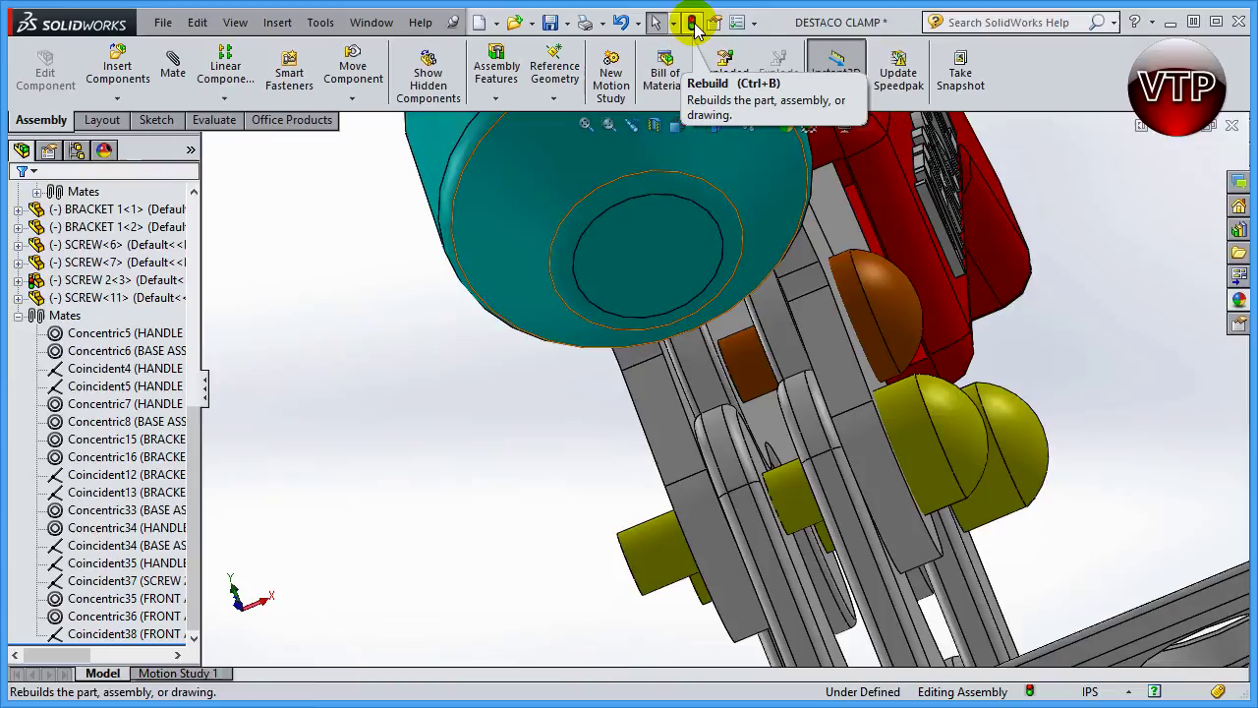
- Rebuild the assembly, read the rebuild errors listed for SCREW 2 and its mates, and dismiss the error report
click(693, 23)
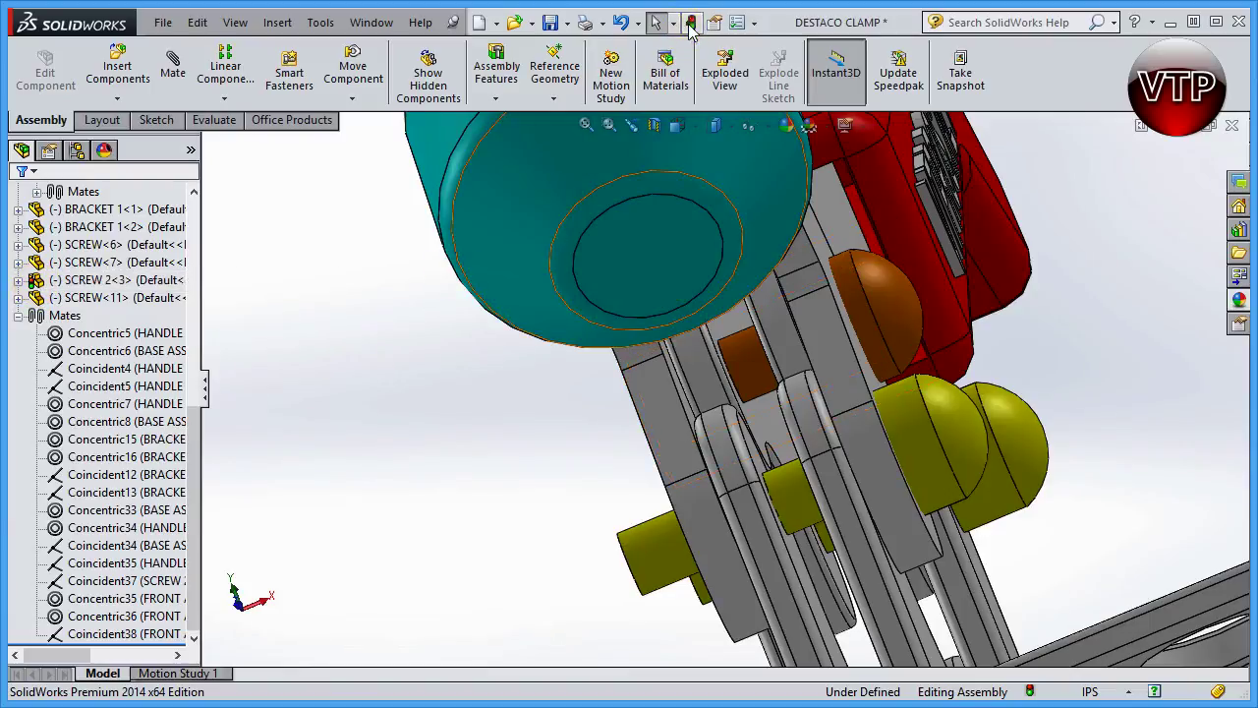
click(691, 23)
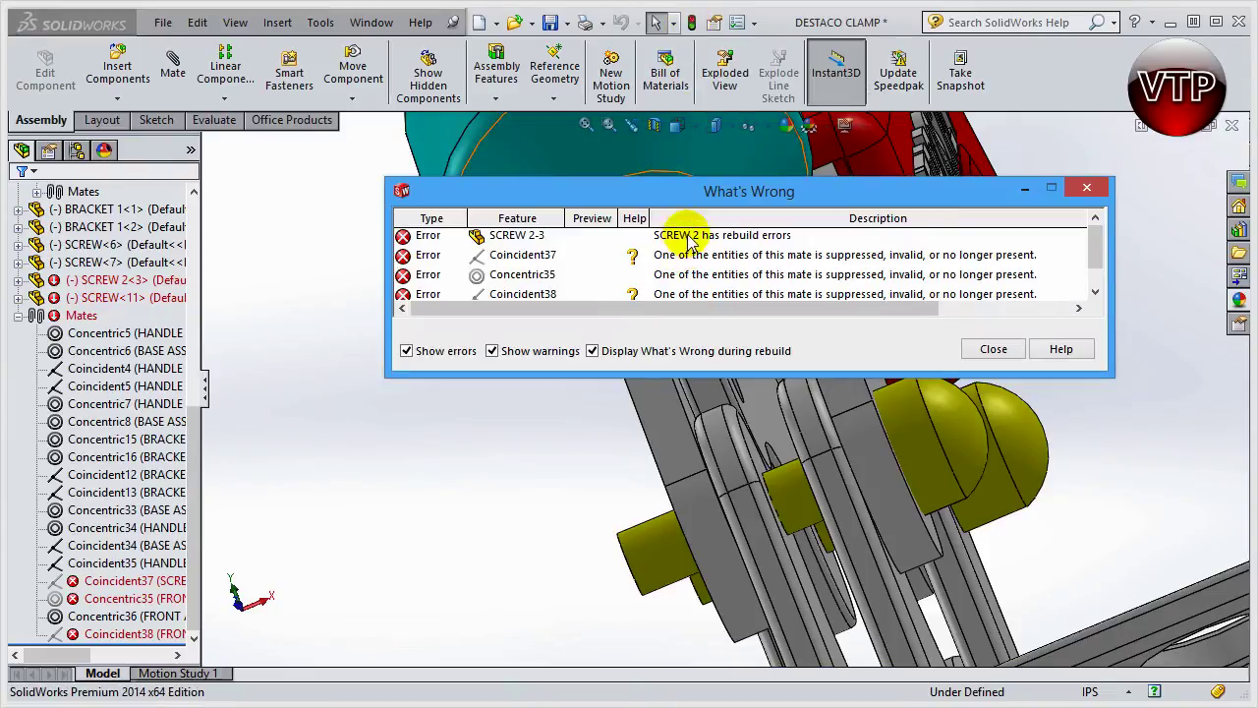
drag(678, 382, 673, 499)
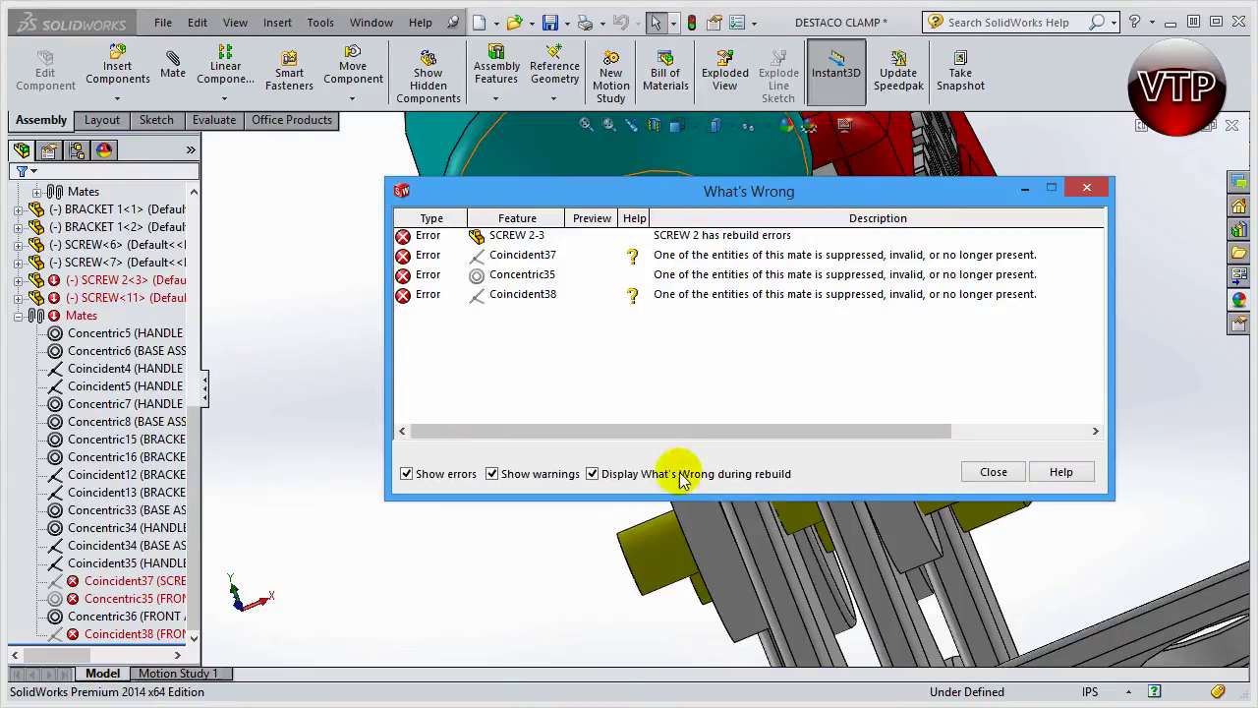
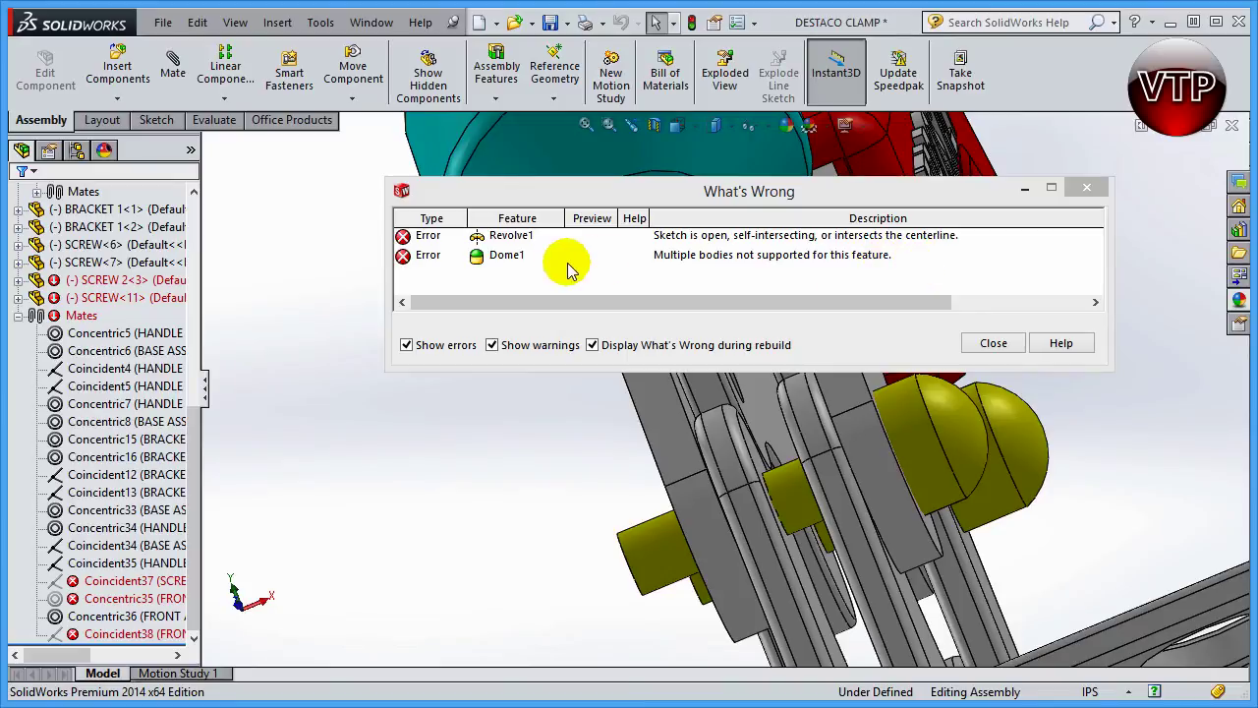
drag(602, 193, 654, 440)
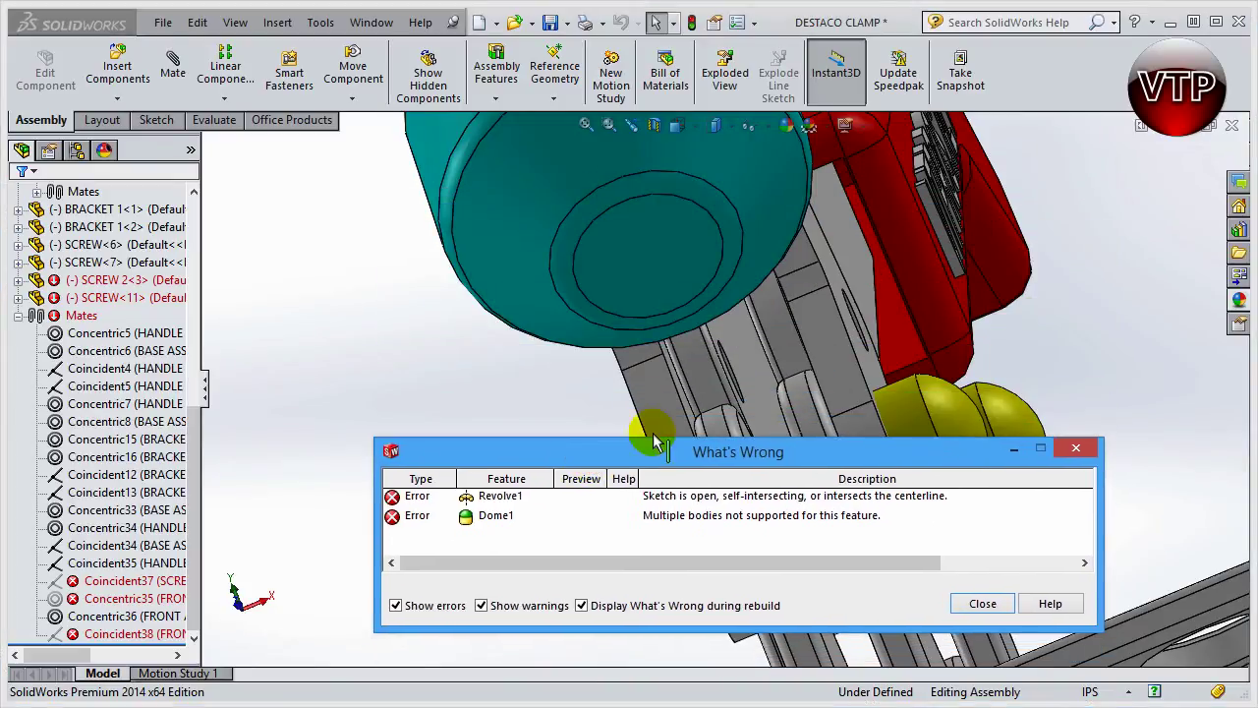
click(983, 604)
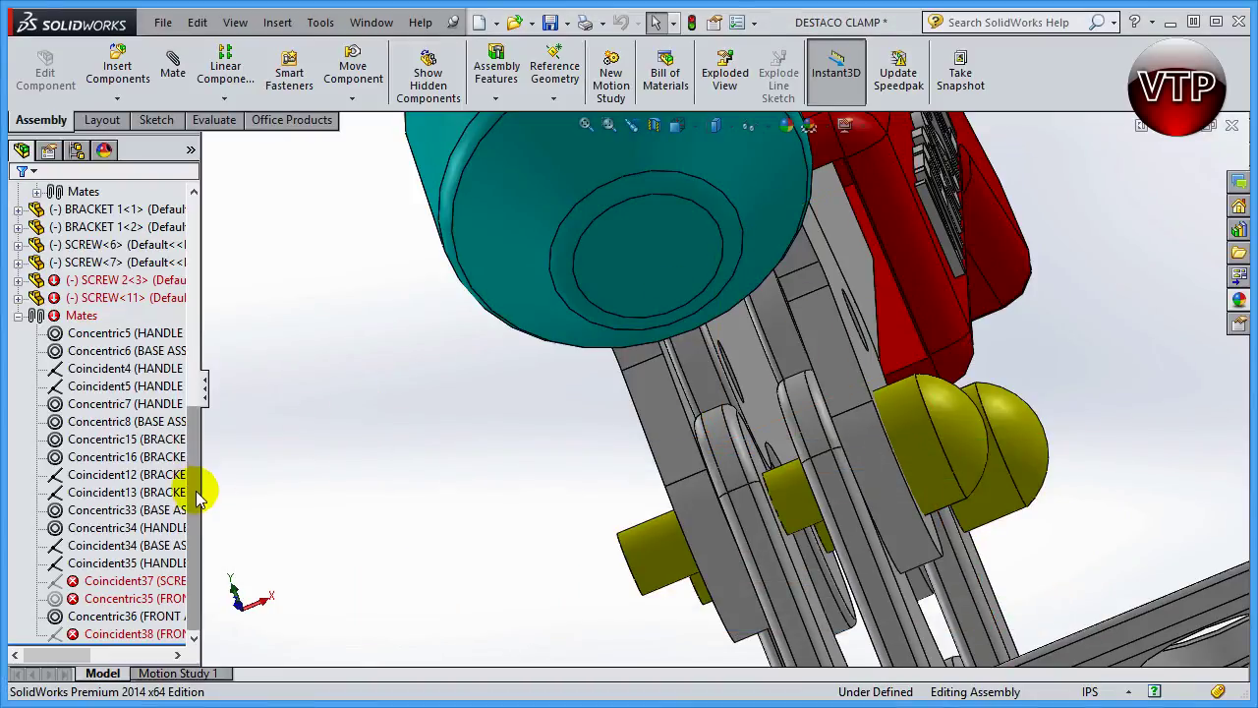
- Check which model faces the failed mates Coincident37 and Concentric35 reference
click(55, 315)
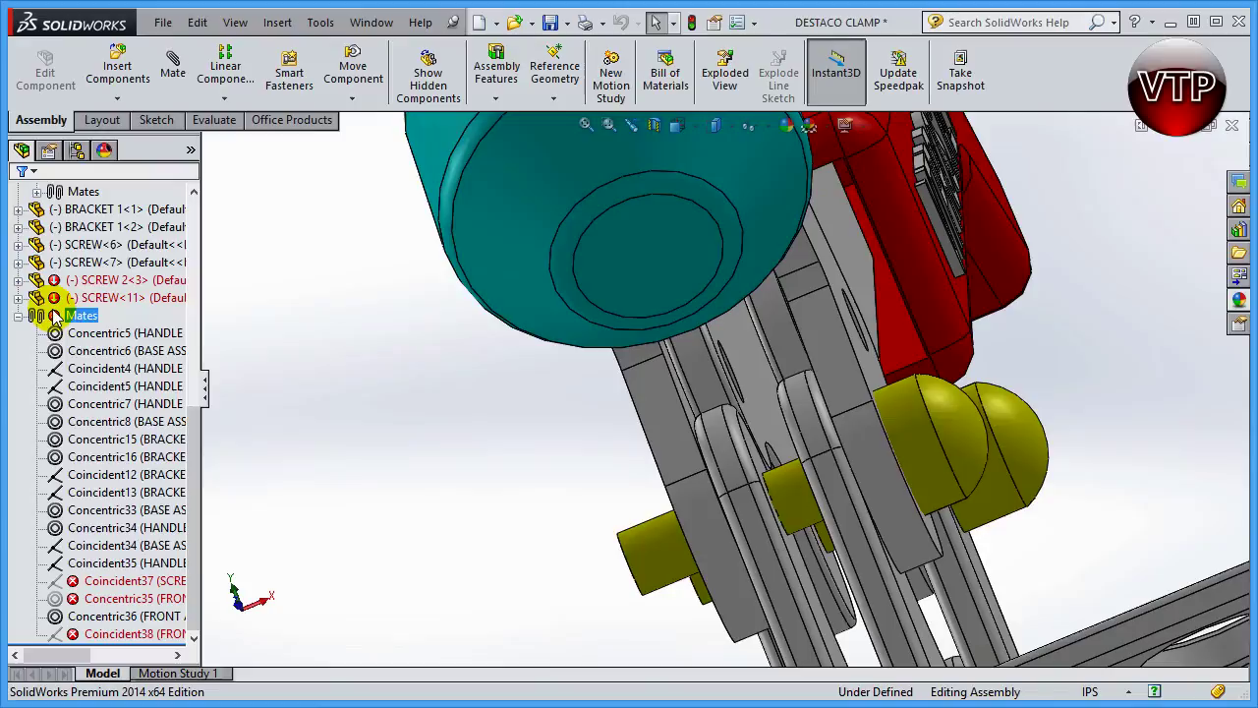
click(113, 581)
key(Down)
key(Down)
key(Down)
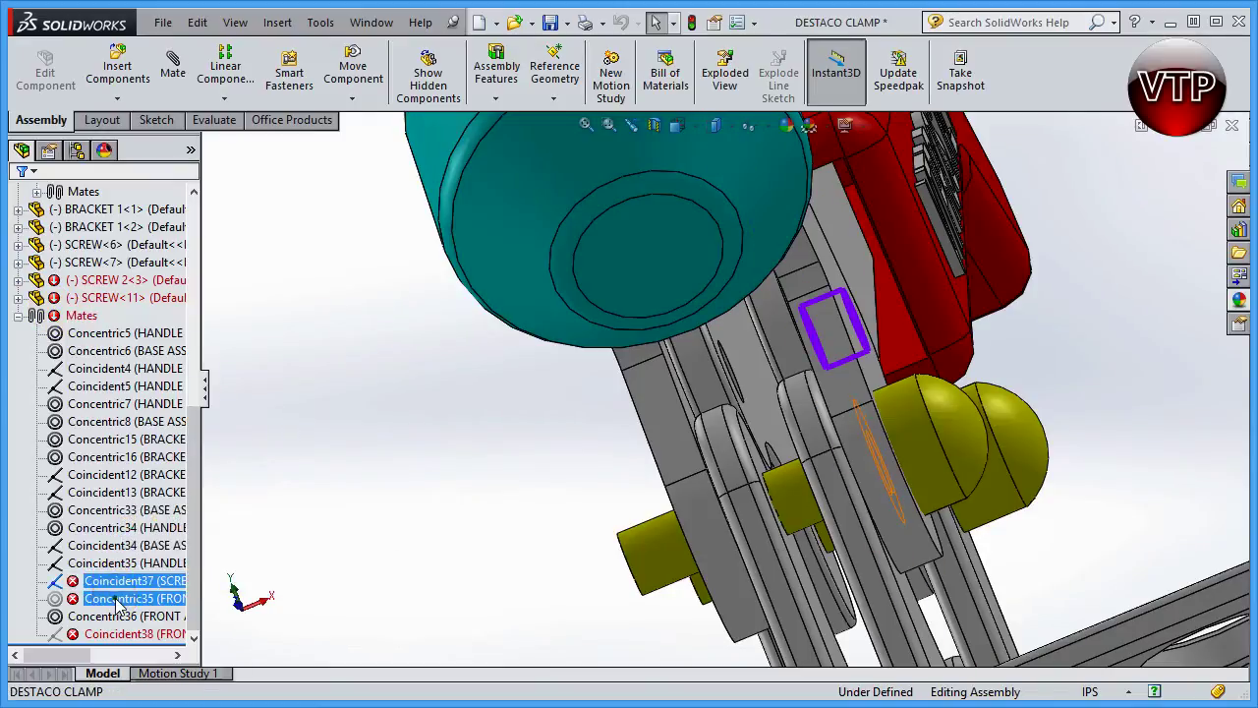
- Inspect the missing face reference in the Coincident37 mate's selections and cancel the edit
click(106, 582)
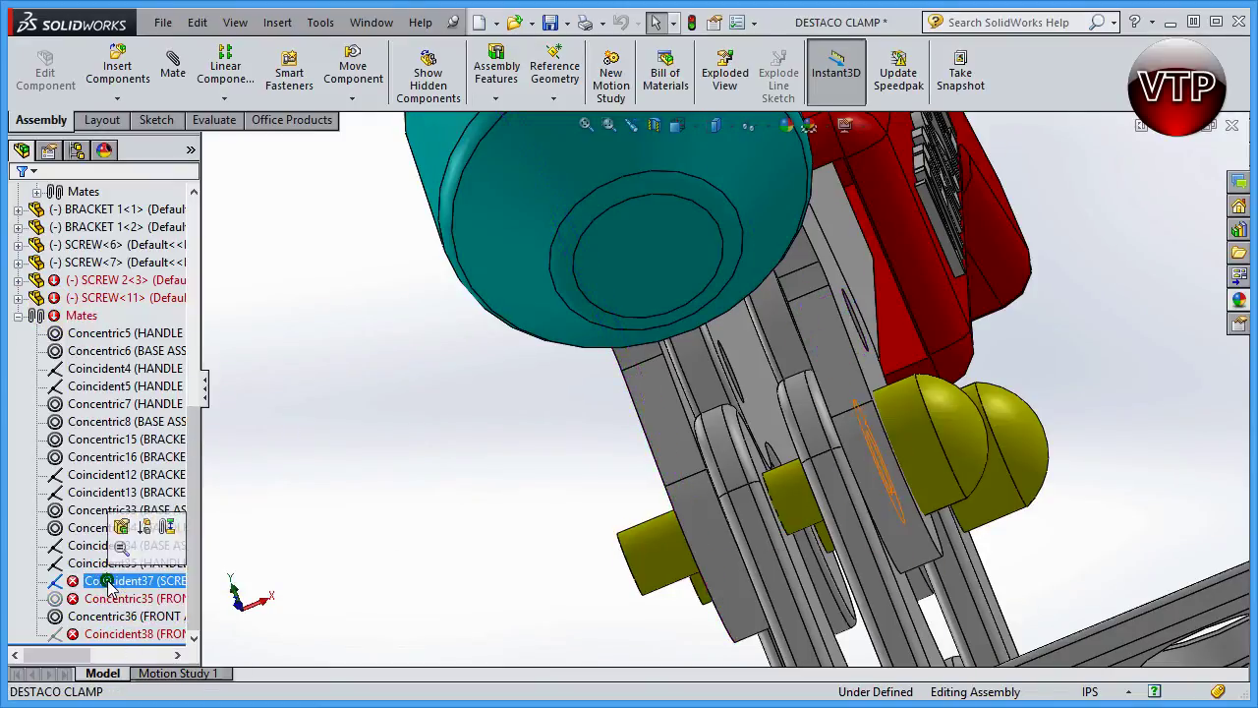
click(118, 526)
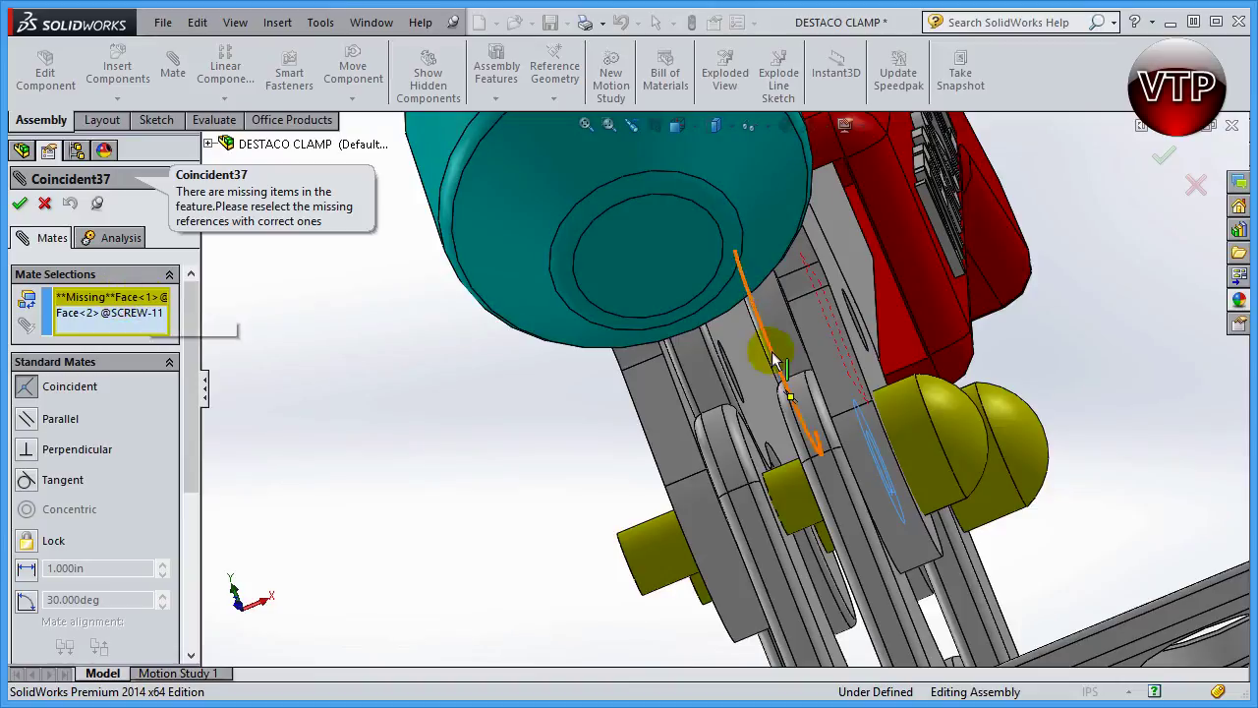
click(115, 304)
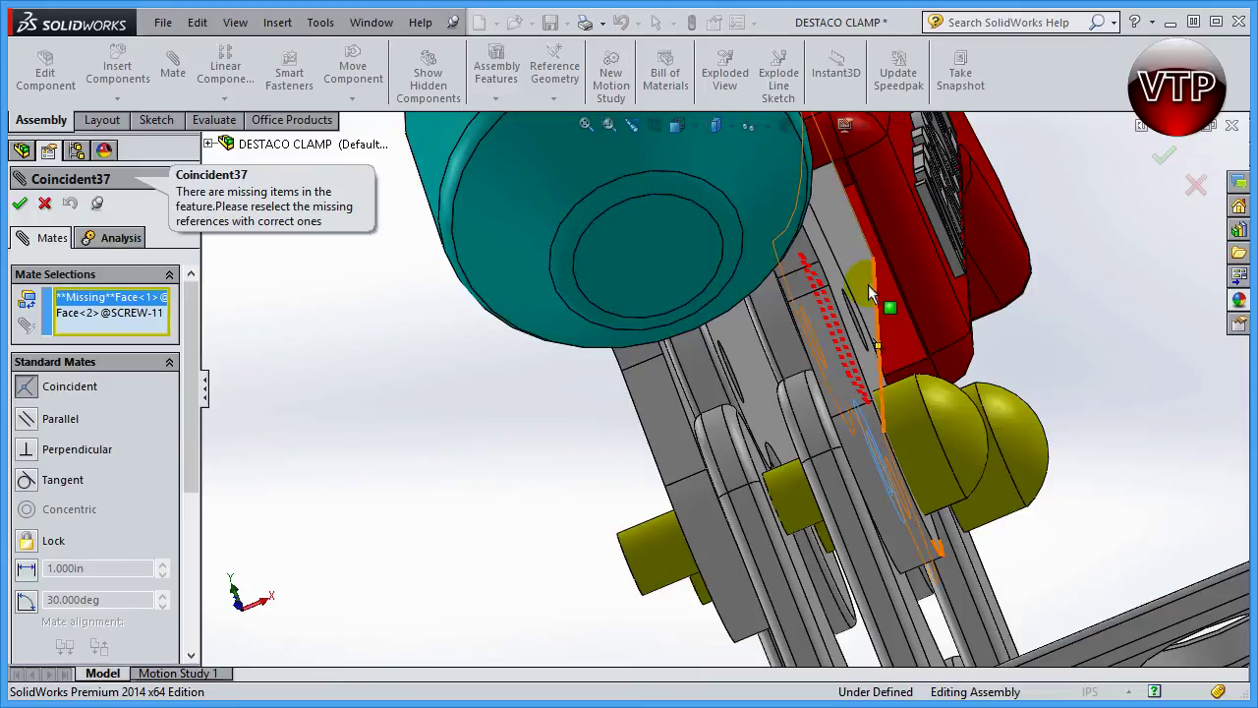
click(44, 205)
click(108, 368)
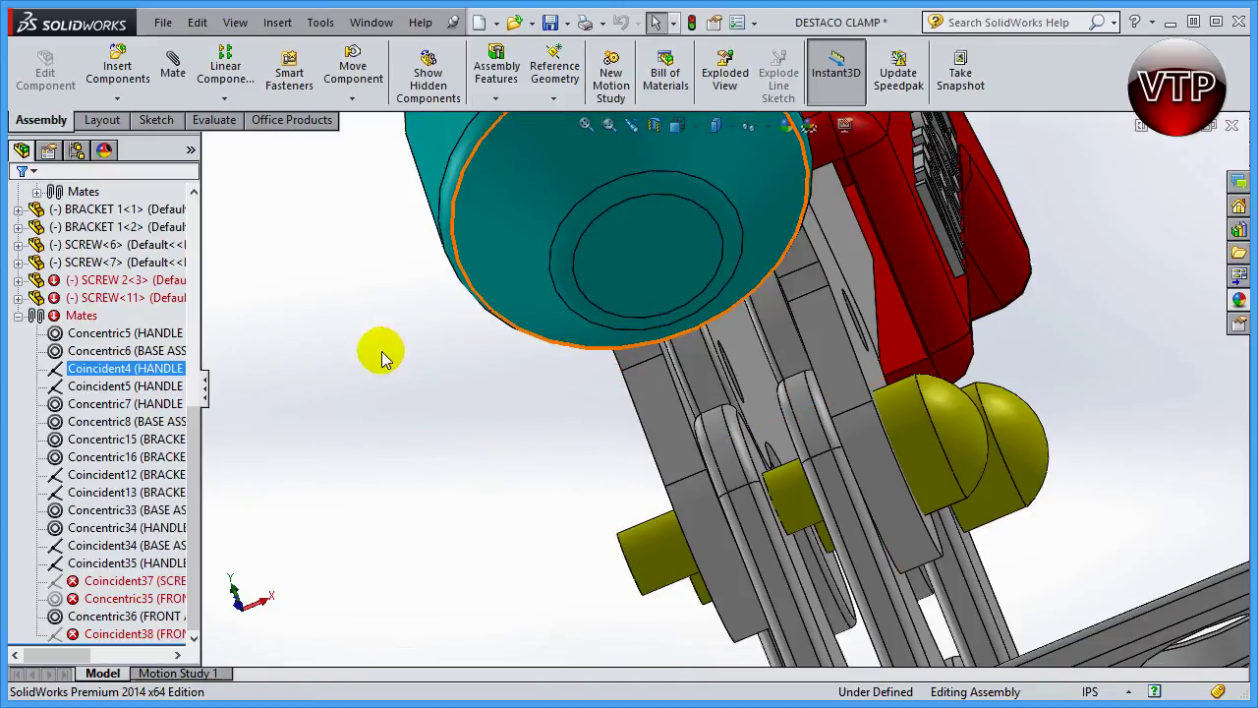
- Expand SCREW 2<3> in the assembly tree and locate its failed Revolve1 and Dome1 features
scroll(187, 507, up, 3)
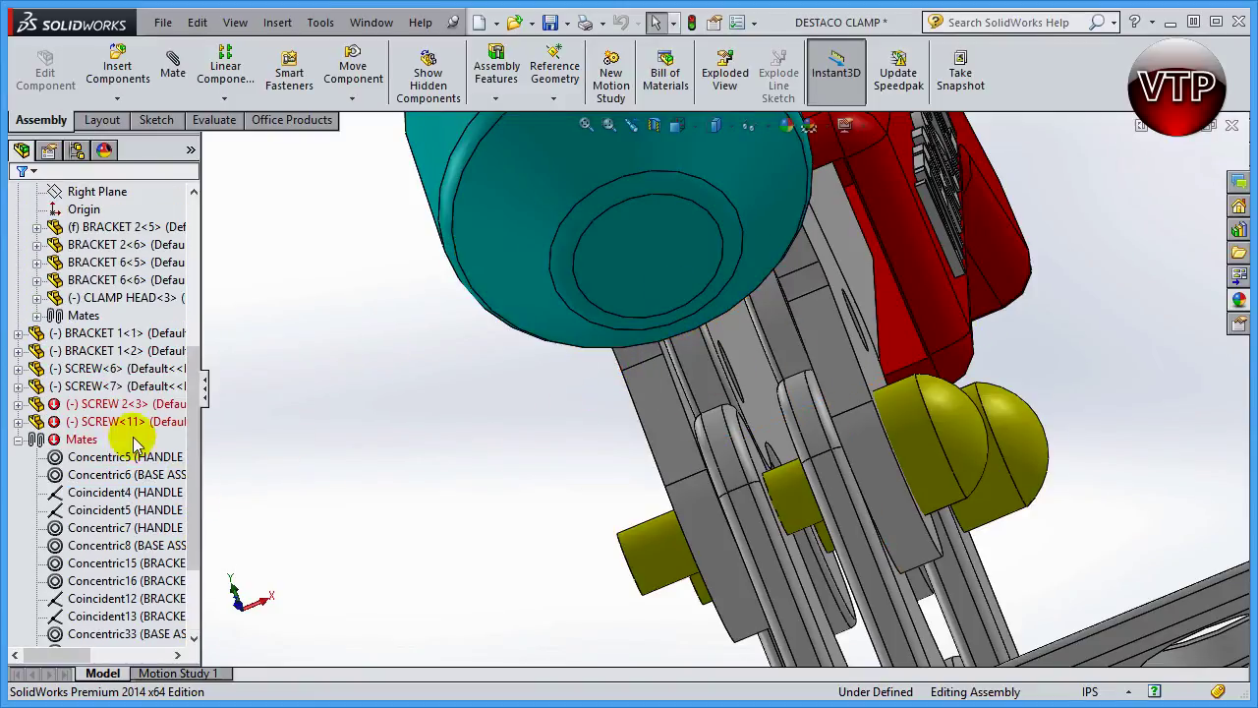
click(97, 404)
click(19, 404)
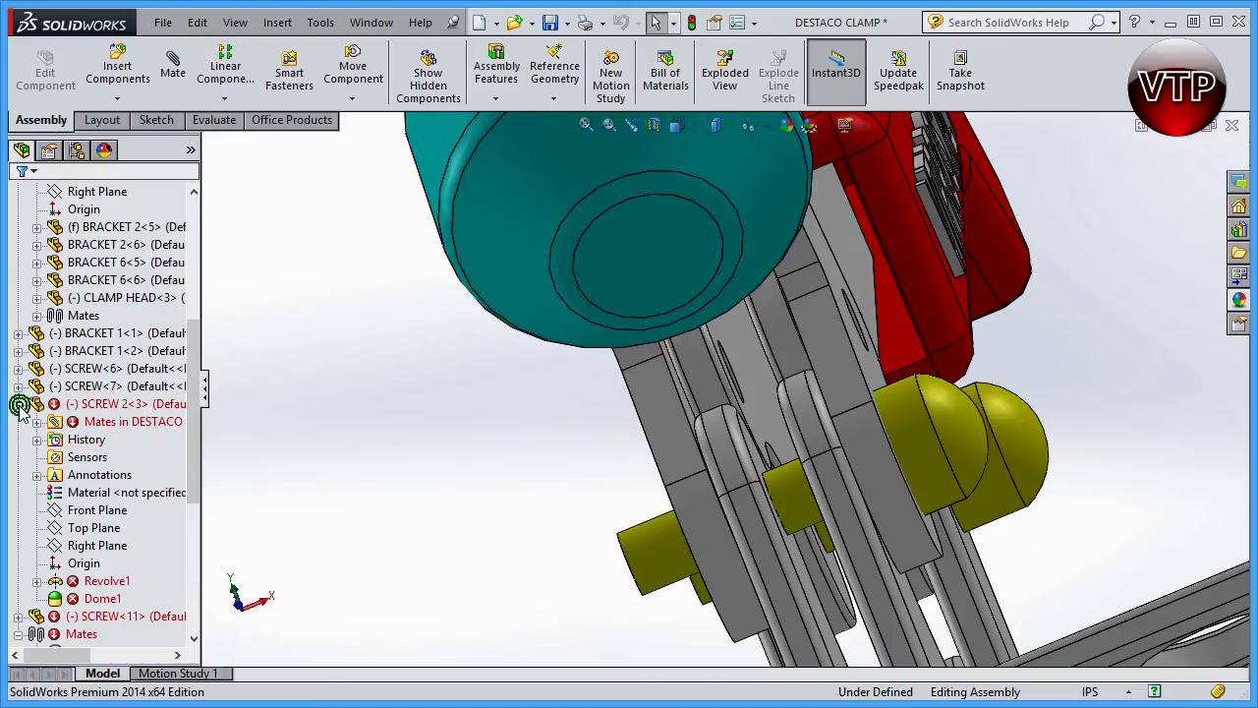
click(106, 581)
click(105, 599)
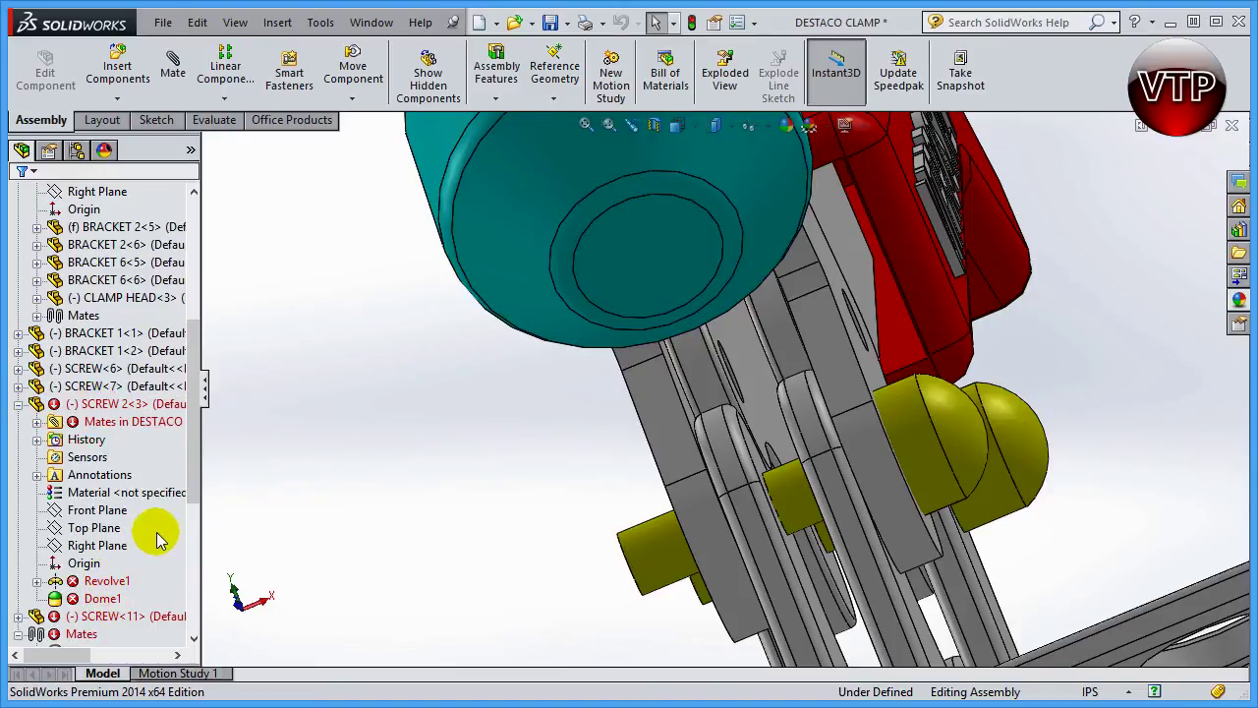
scroll(187, 491, down, 3)
click(54, 475)
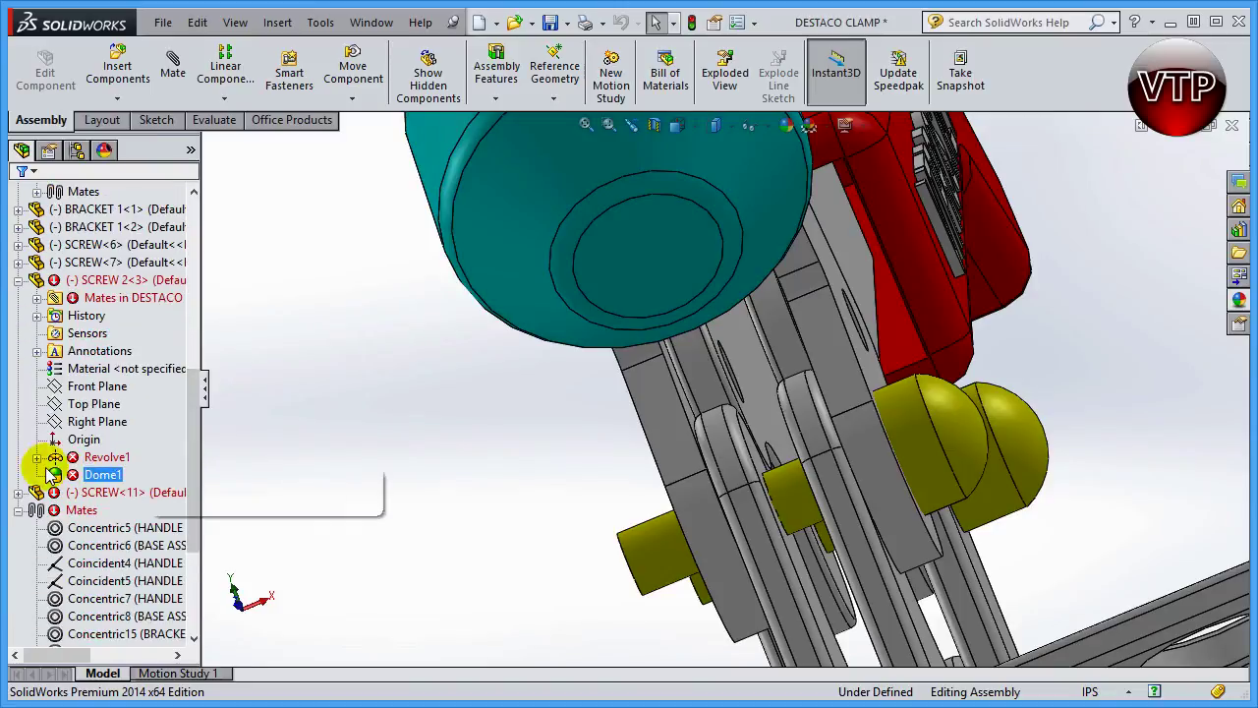
- Open Sketch1 of the Revolve1 feature in SCREW 2<3> for editing within the assembly
click(37, 457)
click(115, 475)
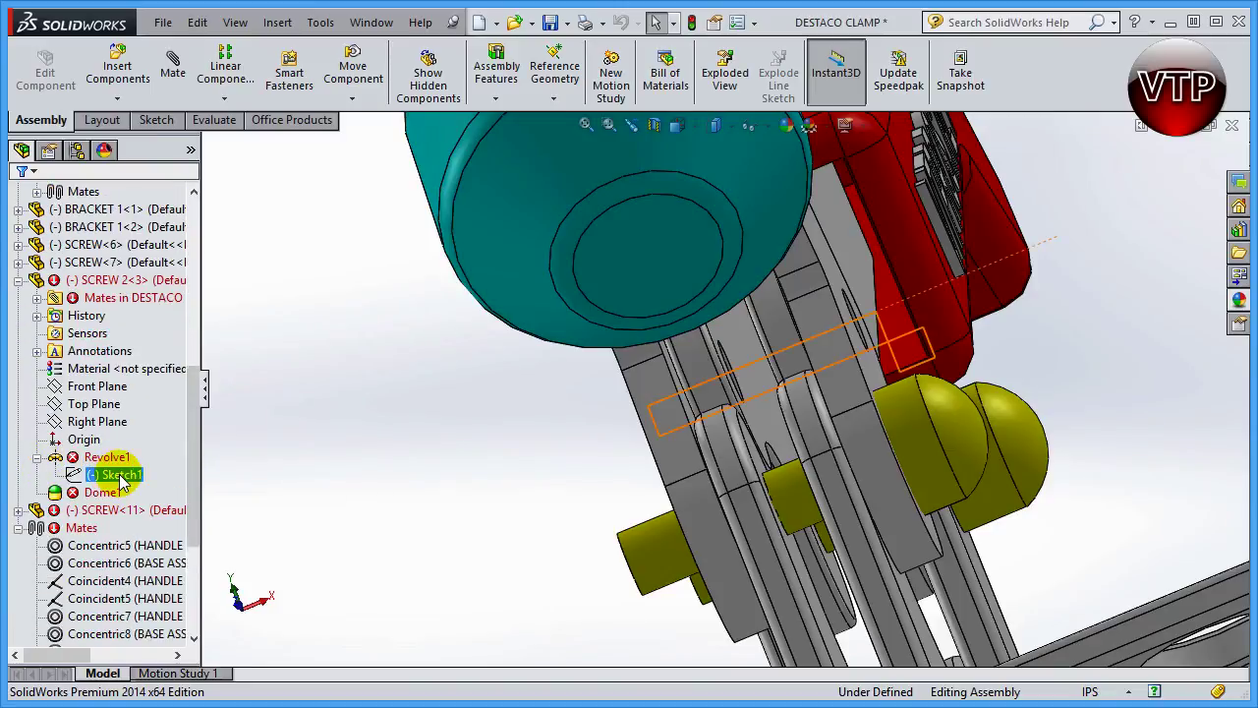
click(119, 476)
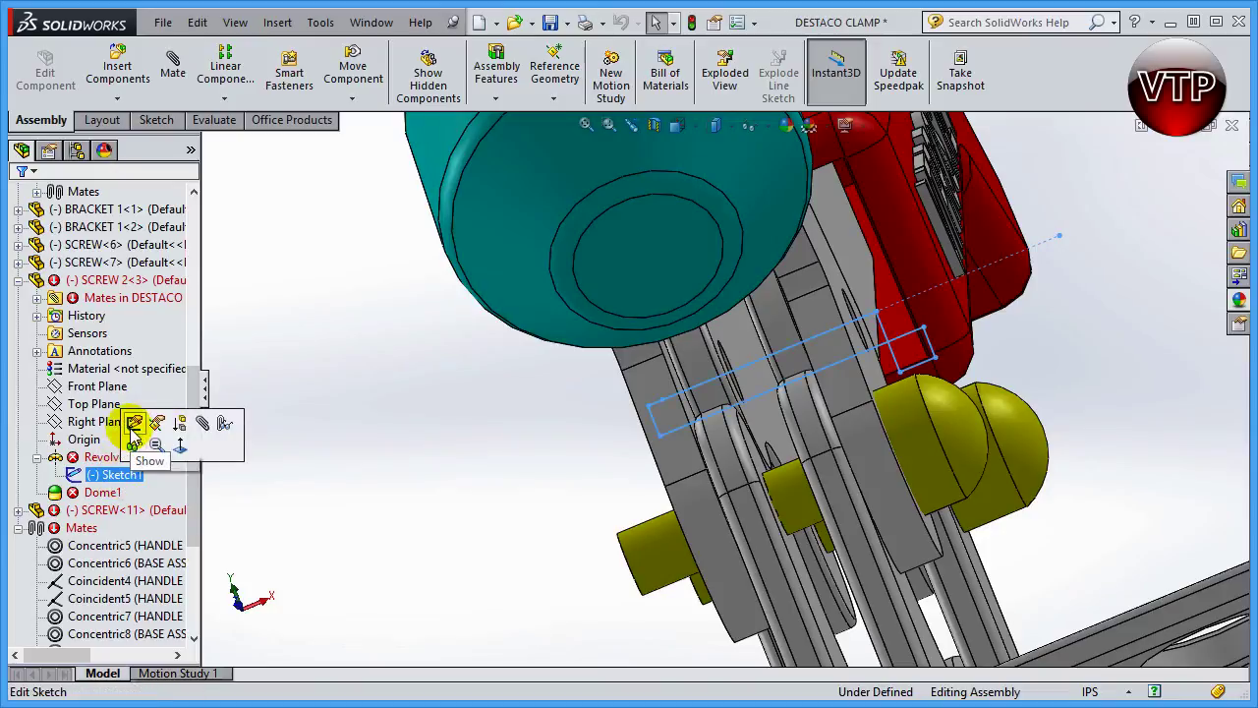
click(134, 424)
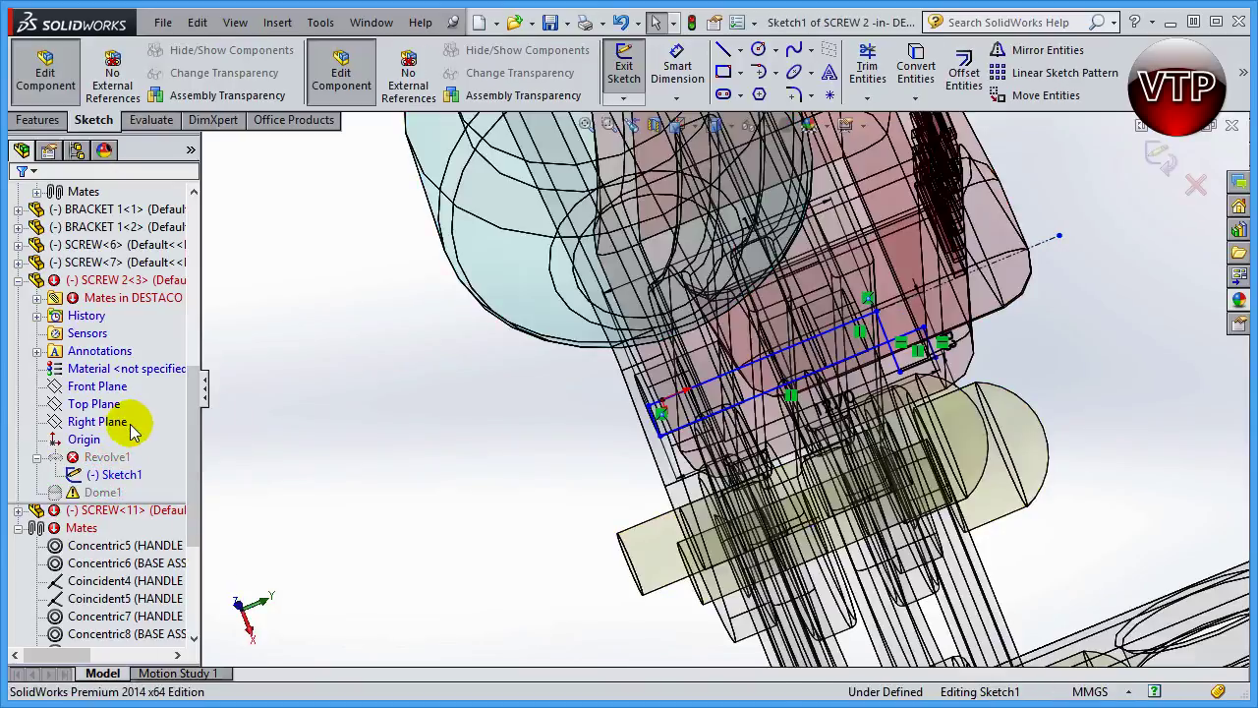
scroll(525, 416, up, 3)
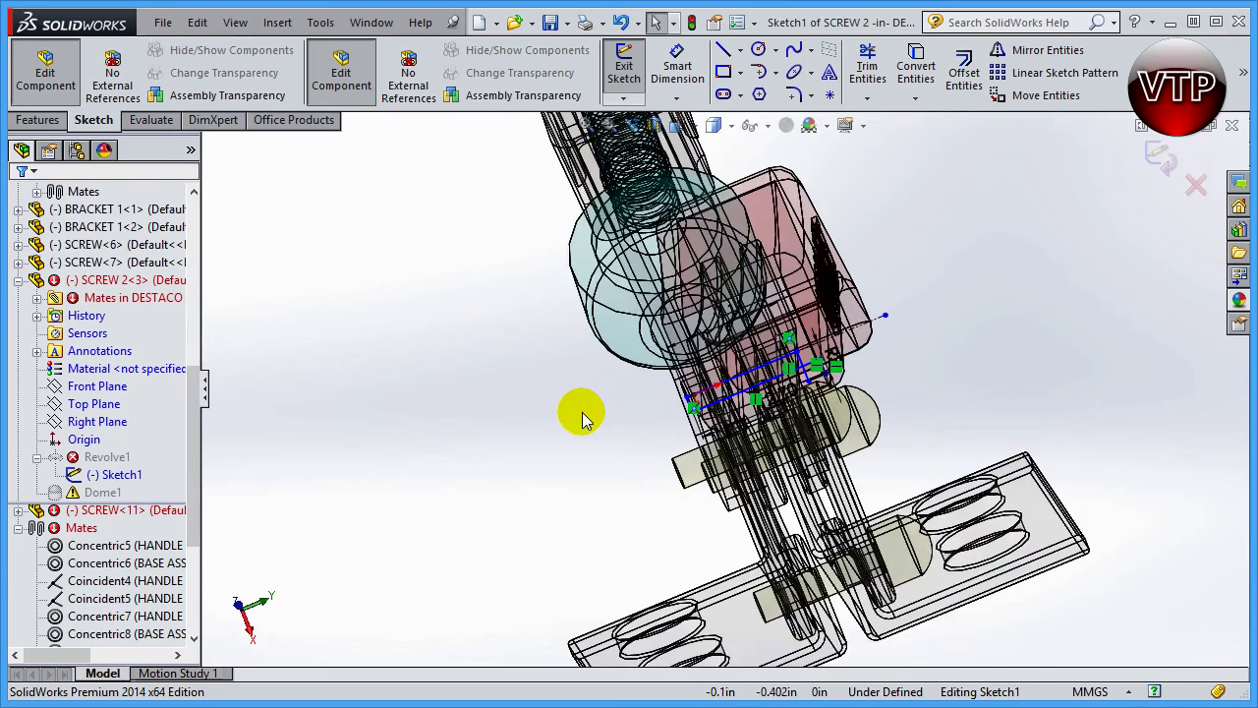
scroll(560, 423, down, 3)
scroll(865, 356, down, 3)
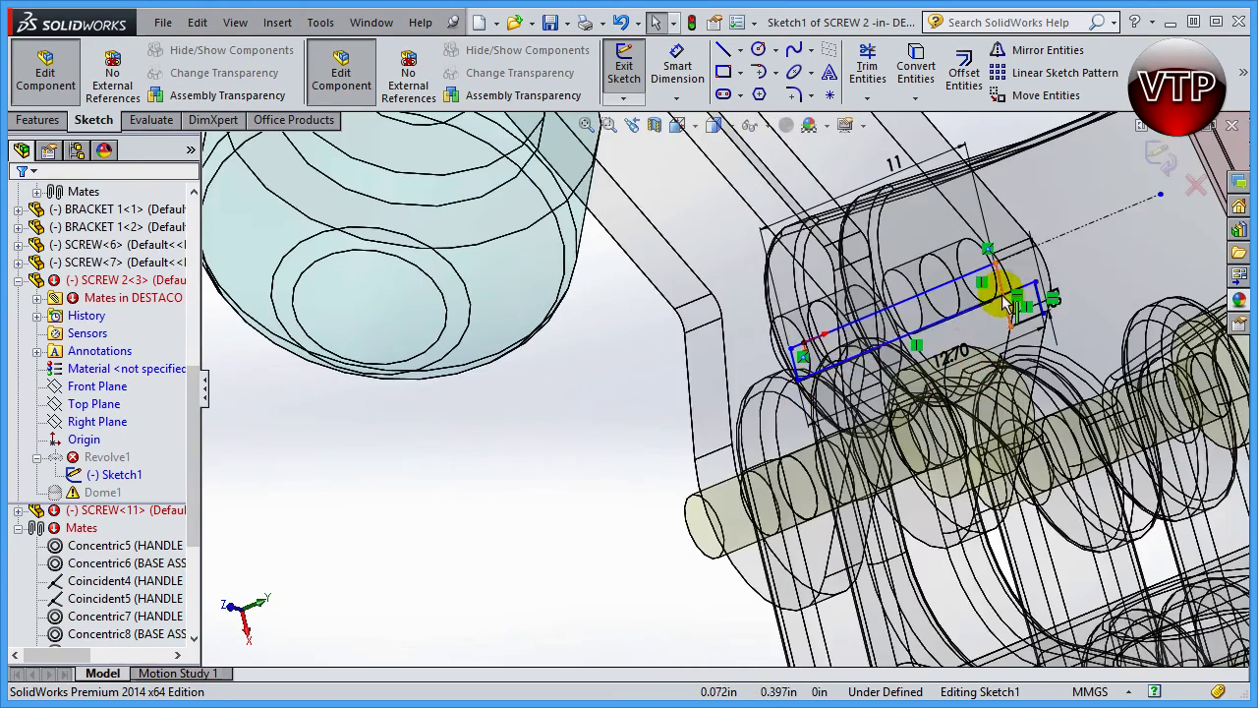
- Set the screw's shank length dimension, from the shank end to the head underside, to 10 mm in Sketch1
scroll(744, 399, up, 3)
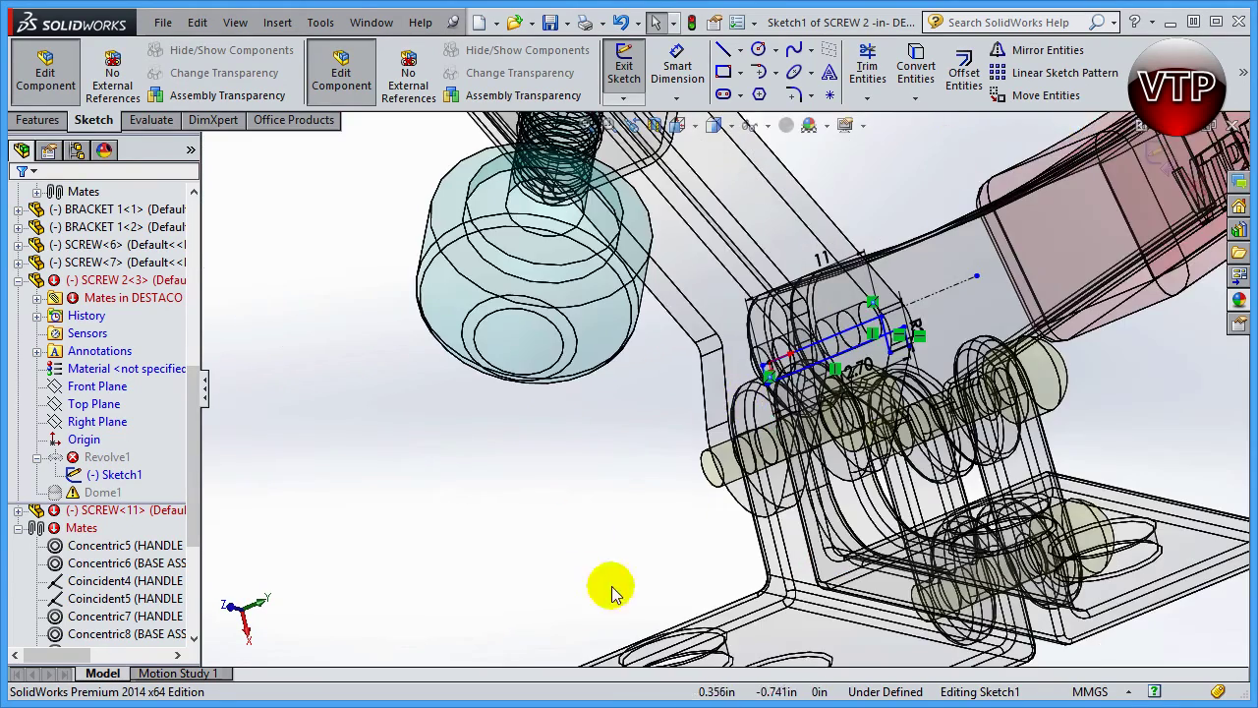
scroll(836, 599, up, 2)
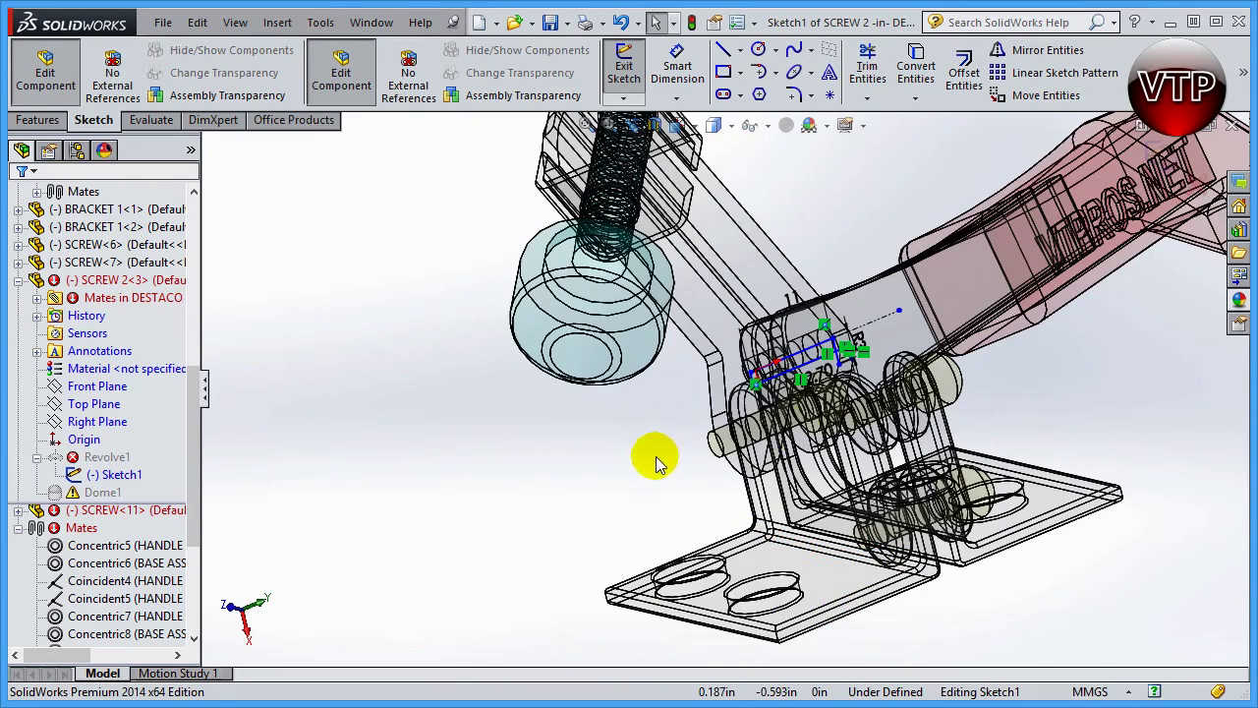
scroll(708, 442, down, 5)
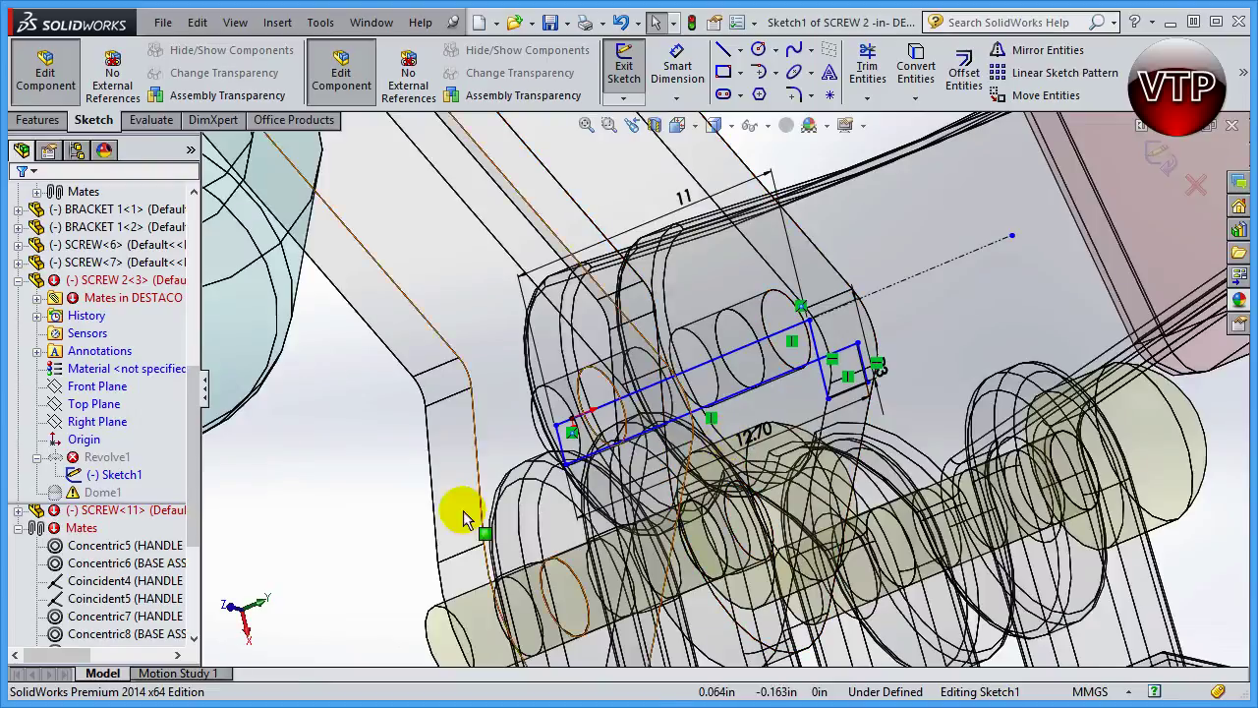
scroll(747, 462, down, 3)
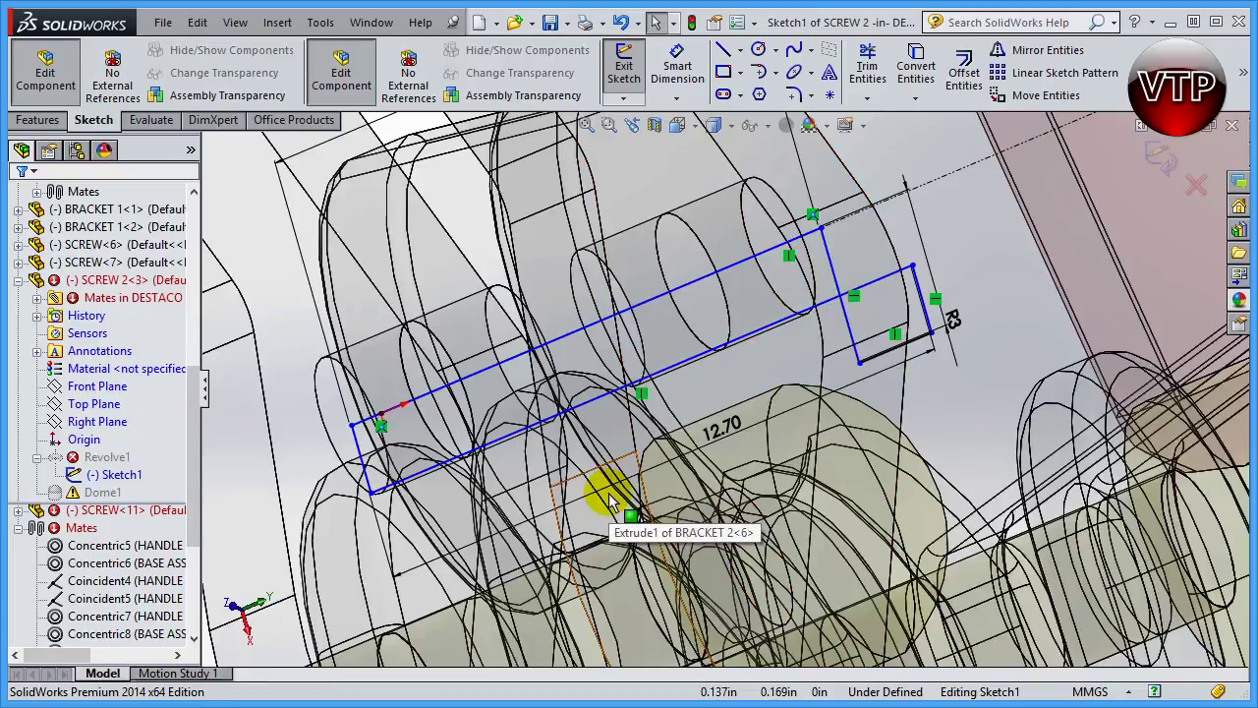
double_click(724, 429)
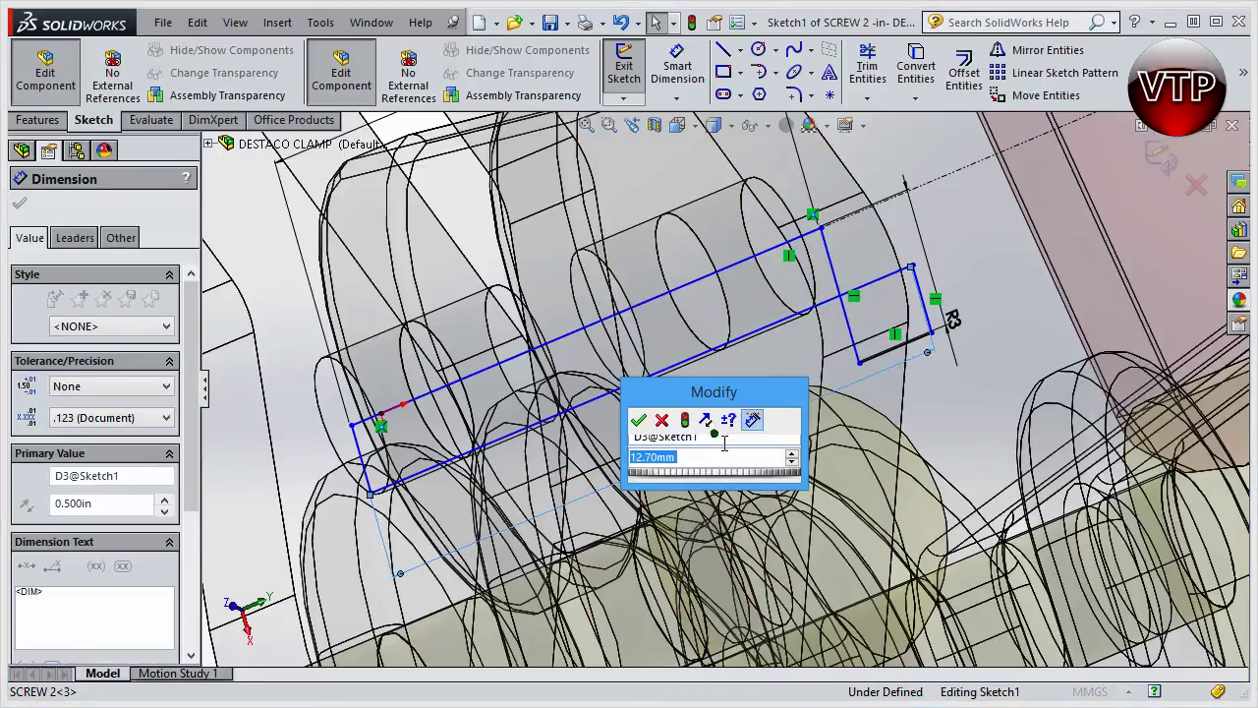
text(10)
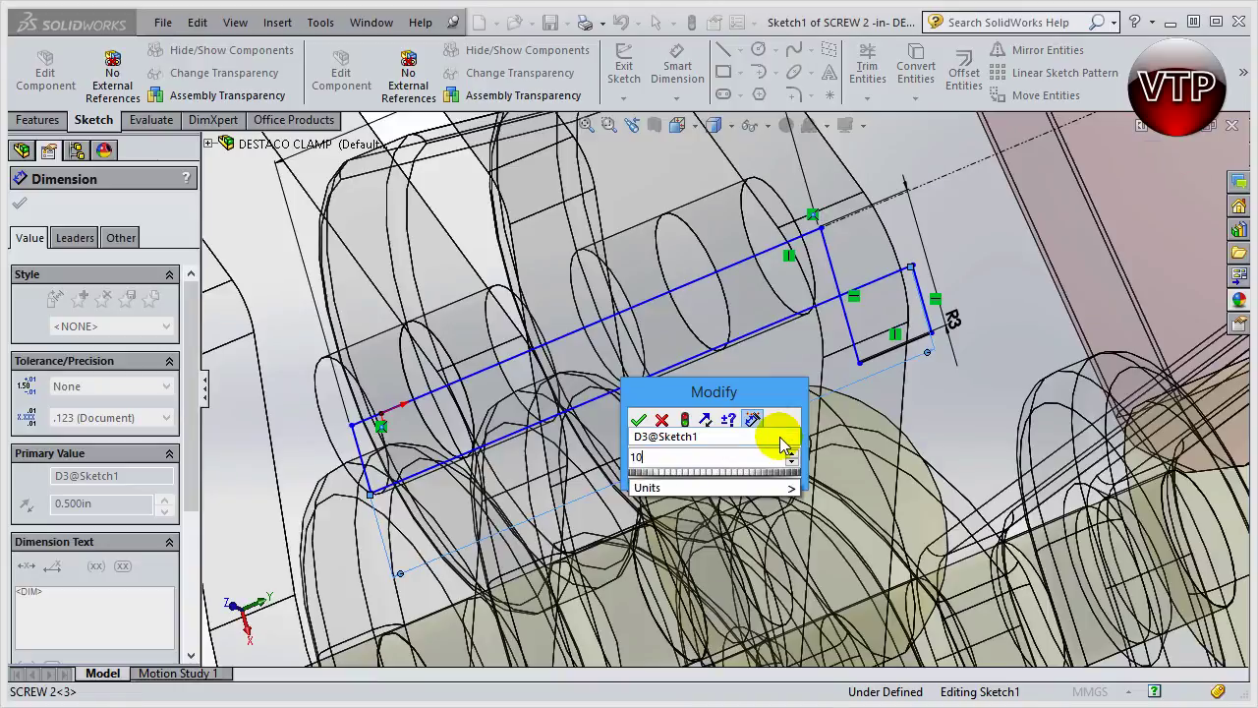
key(Return)
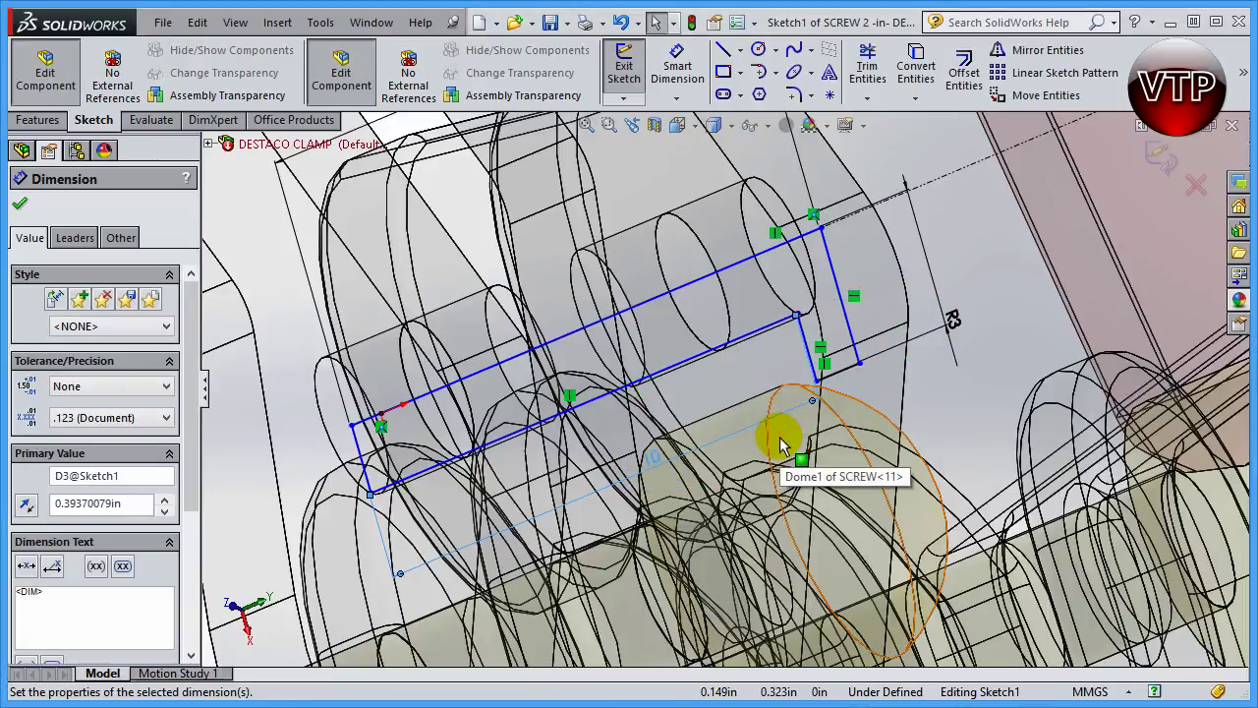
click(812, 369)
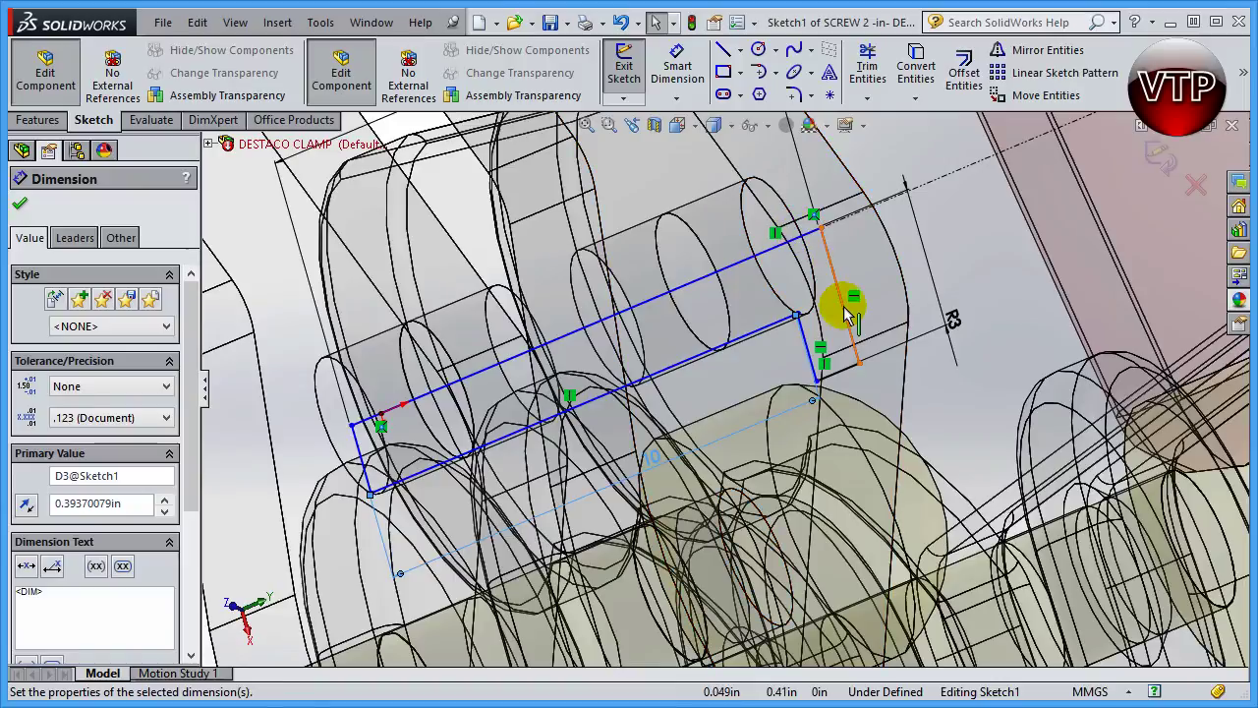
- Reduce the shank length dimension in Sketch1 to 9 mm and accept it
click(672, 459)
text(9)
key(Return)
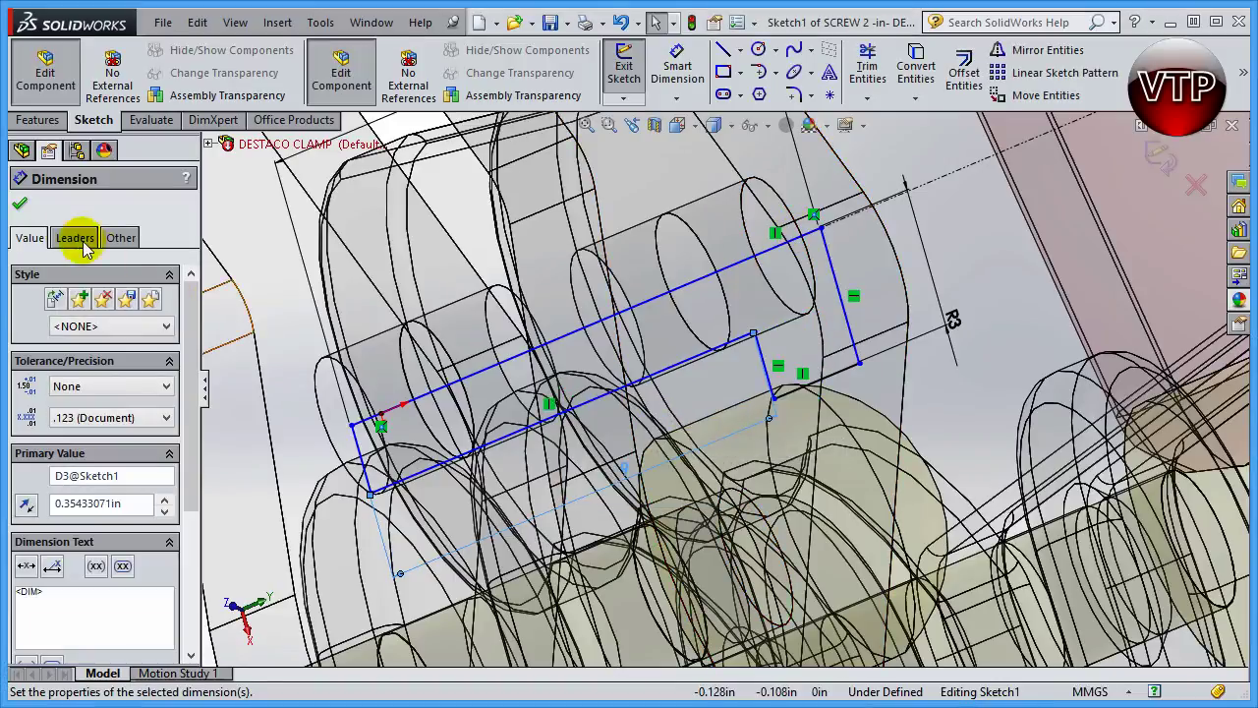
click(20, 207)
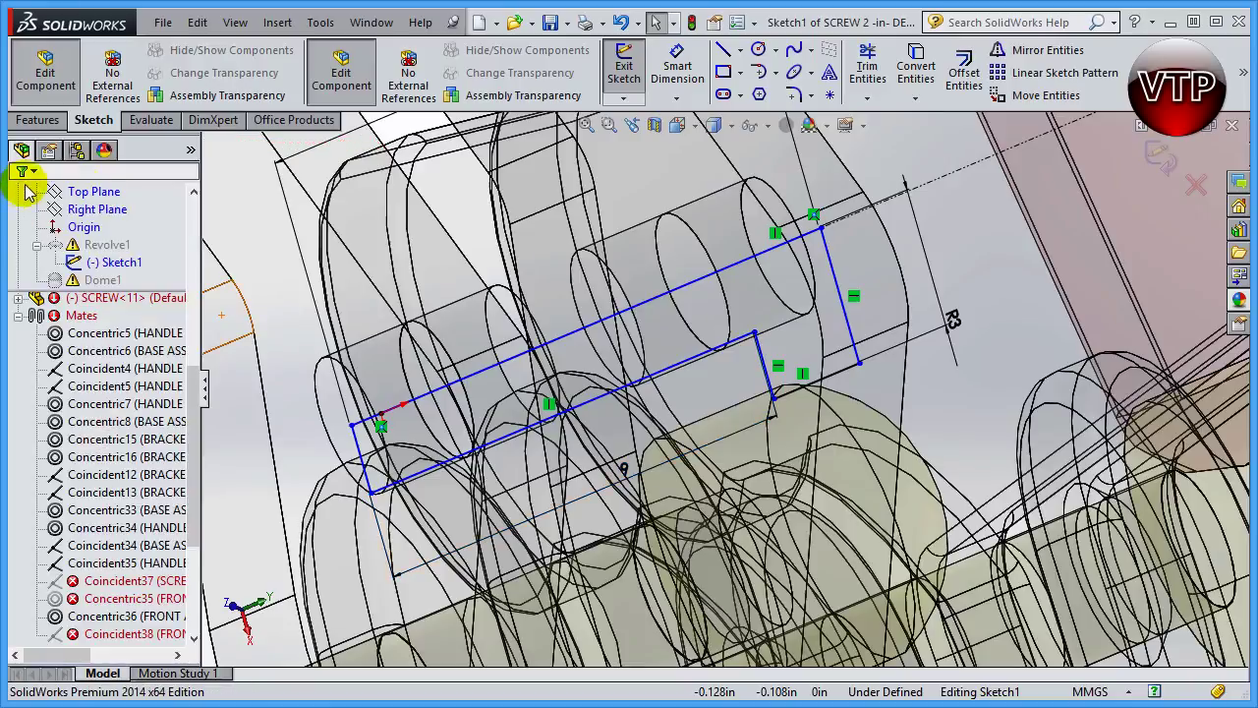
- Exit Sketch1 and the in-context edit of SCREW 2<3> to return to the assembly, and select the screw's domed head
middle_drag(411, 373, 745, 309)
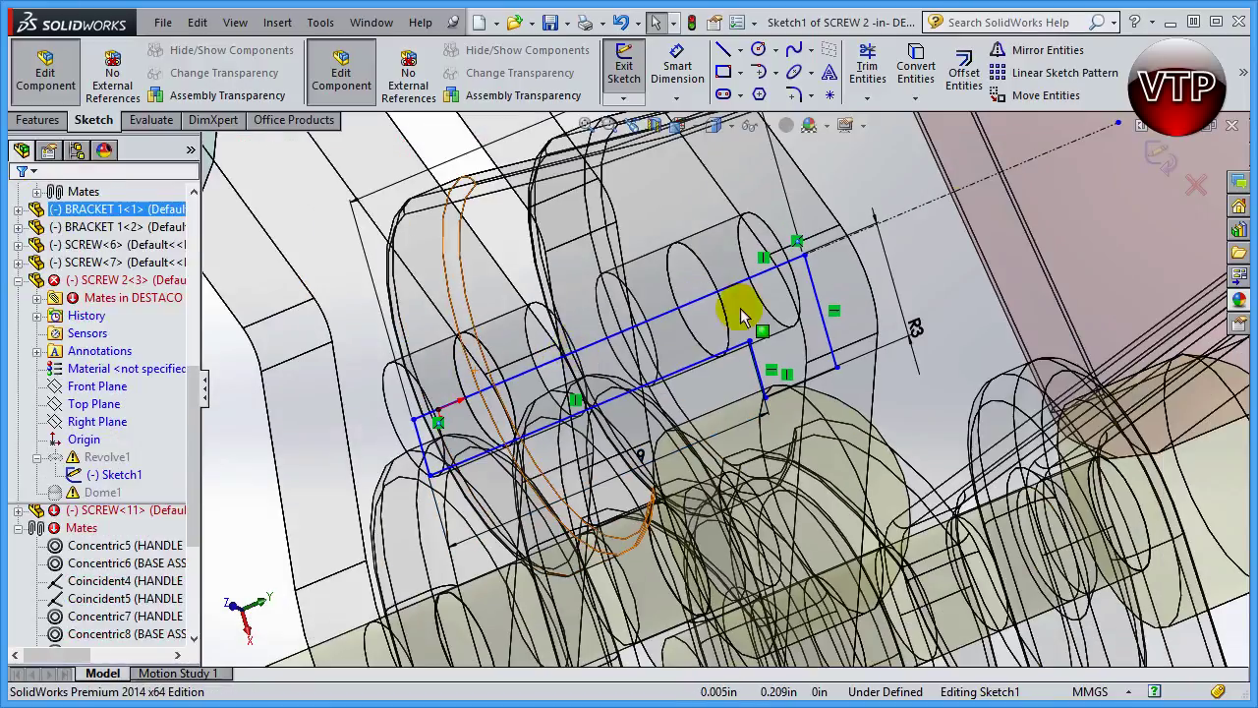
click(1164, 157)
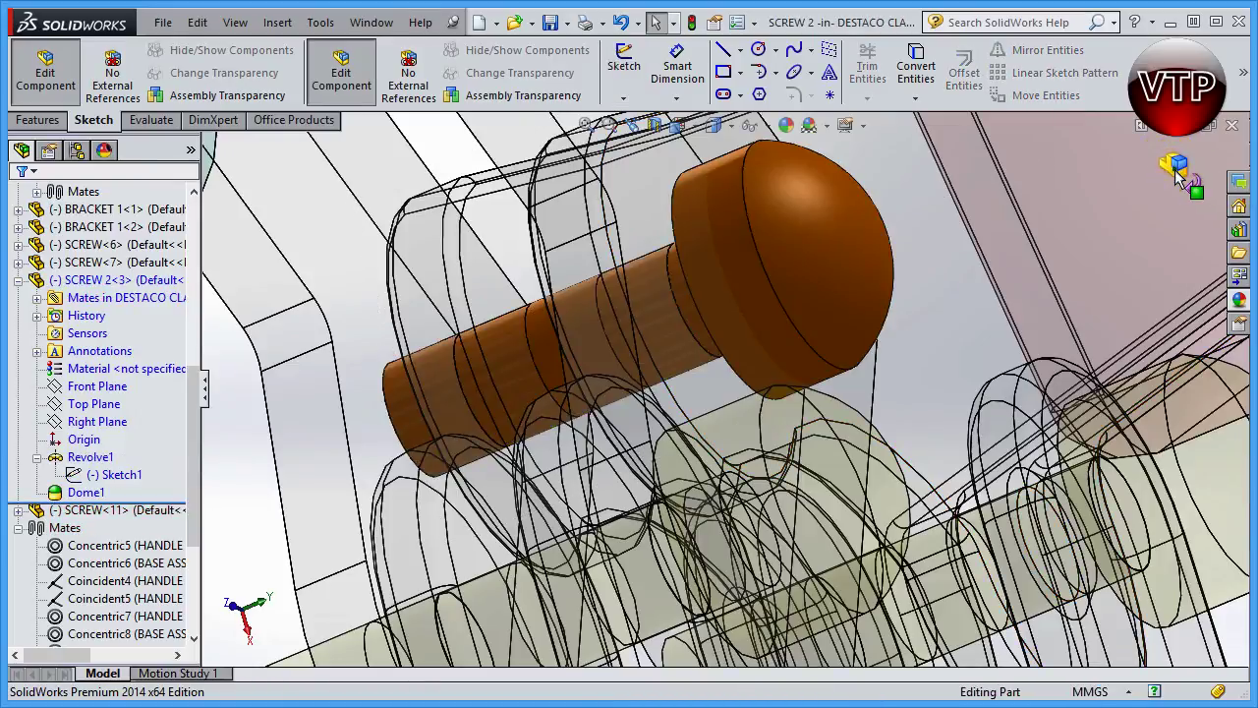
click(1176, 171)
click(792, 261)
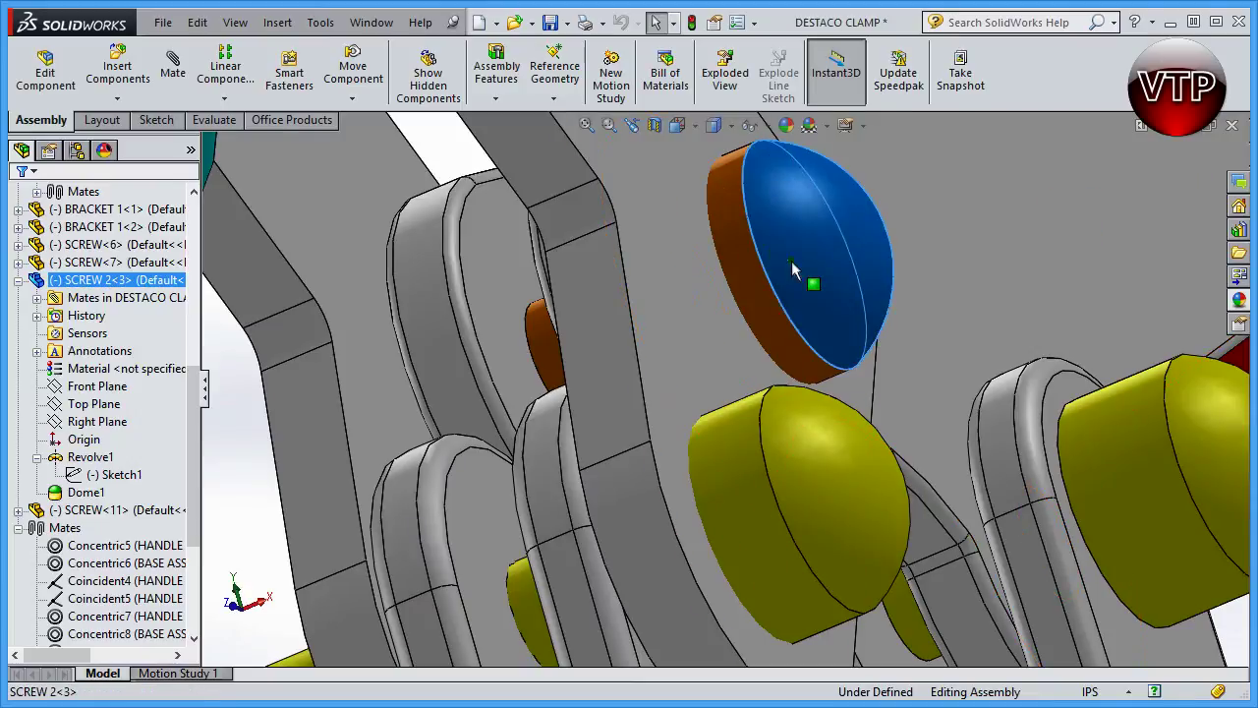
scroll(767, 366, up, 5)
scroll(767, 367, up, 3)
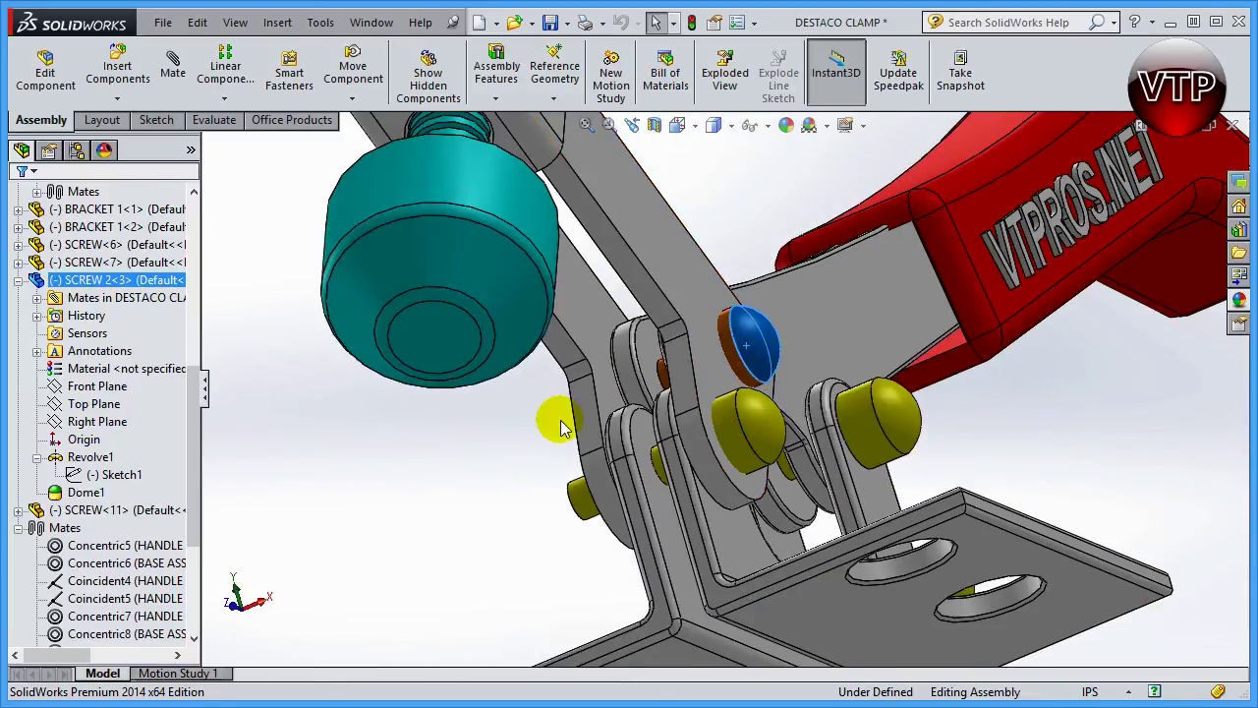
middle_drag(553, 421, 407, 441)
- Collapse the SCREW 2<3> and assembly Mates branches and select BRACKET 6<6> in FRONT ASSEMBLY
click(18, 280)
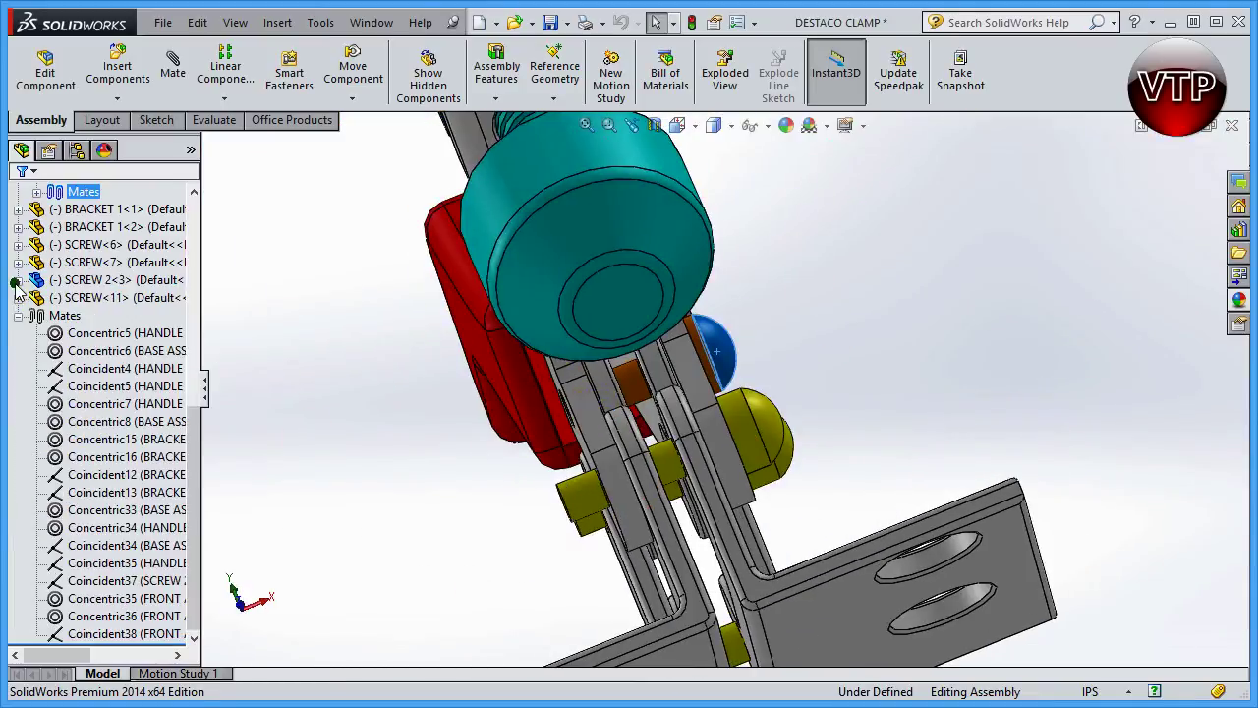
click(18, 313)
click(147, 474)
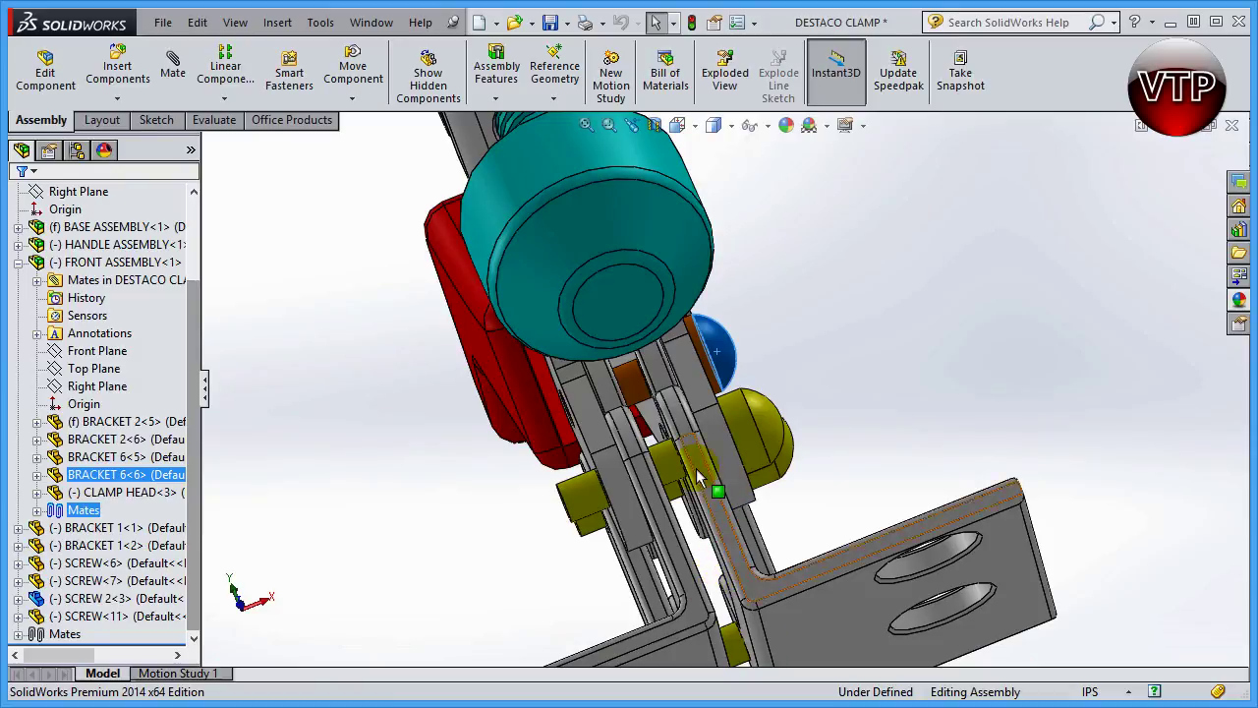
scroll(724, 483, up, 3)
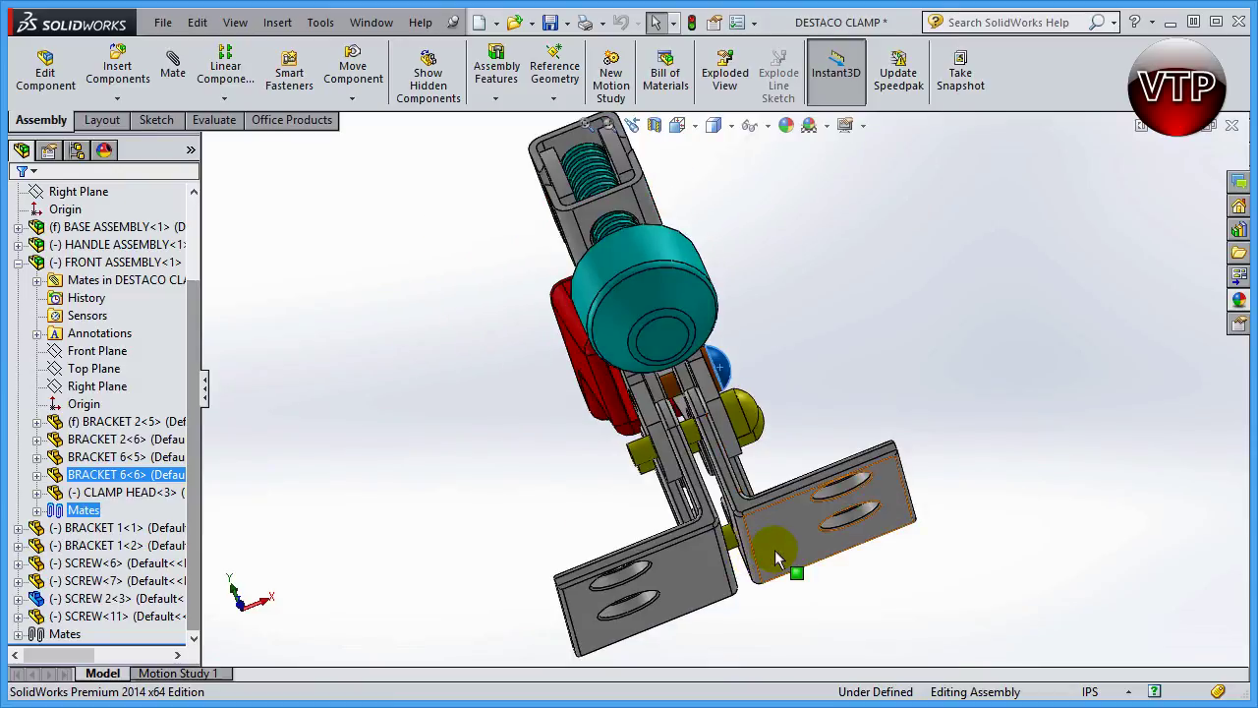
scroll(736, 492, down, 4)
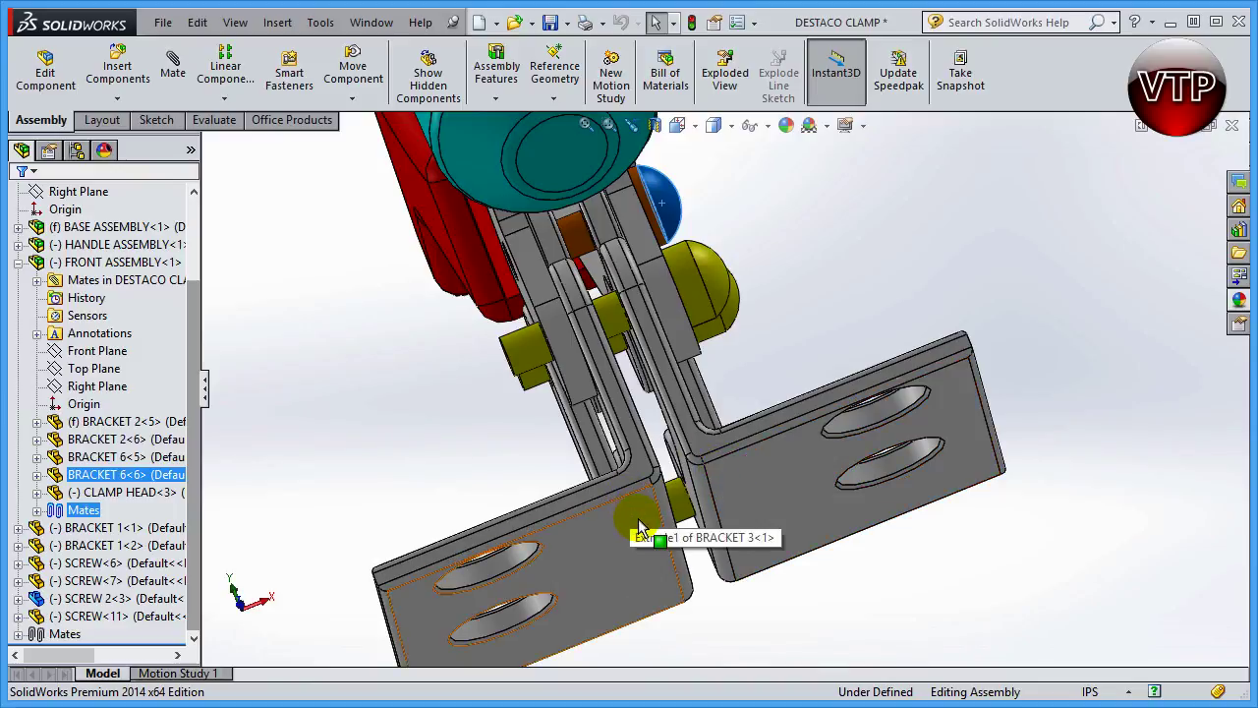
scroll(639, 528, up, 3)
click(778, 326)
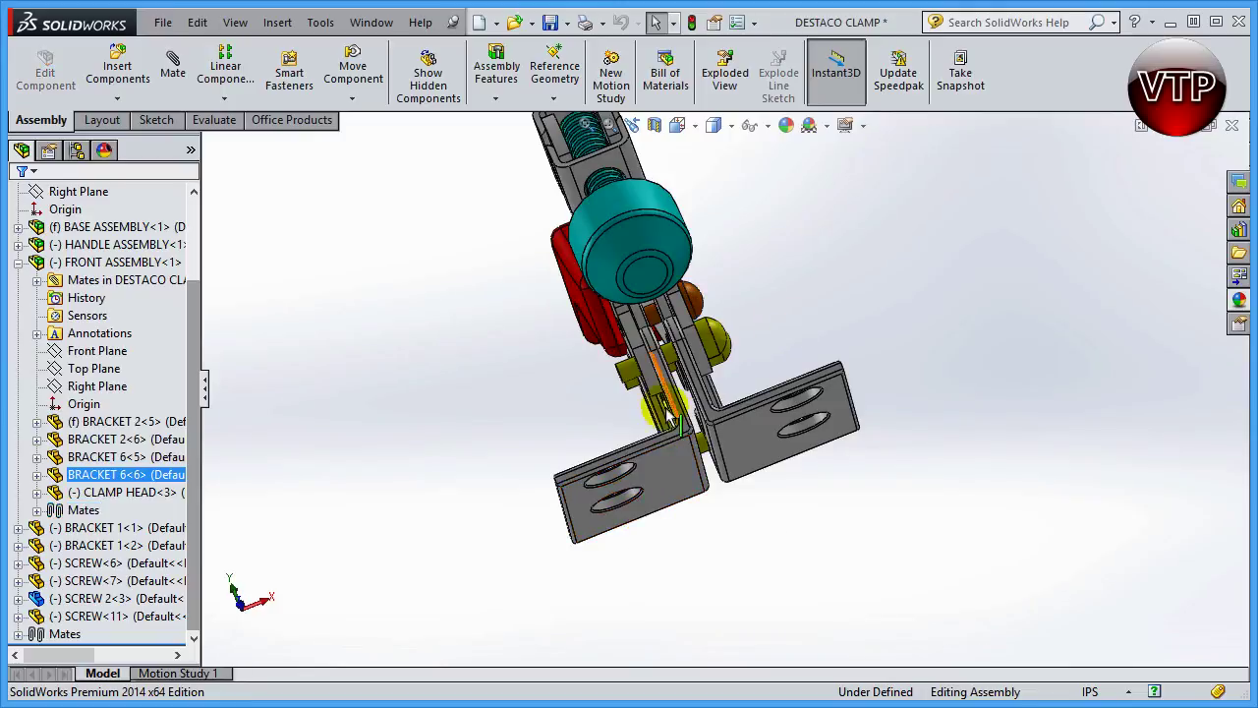
scroll(602, 408, down, 3)
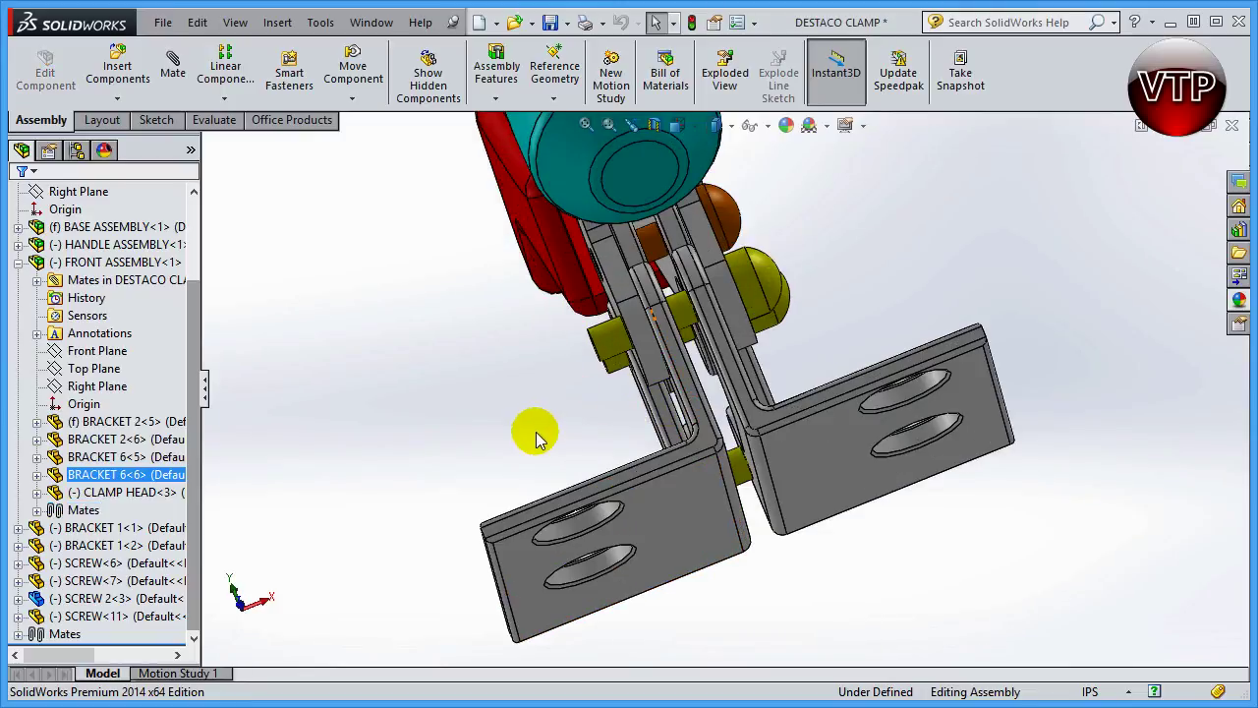